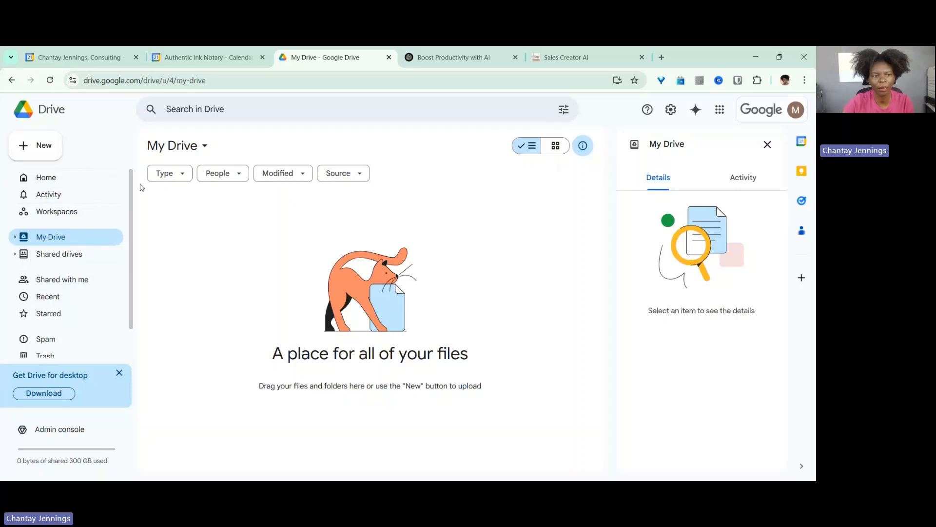
# Look through the Home, Activity, Workspaces, My Drive and Shared with me sections of the drive
pyautogui.click(55, 182)
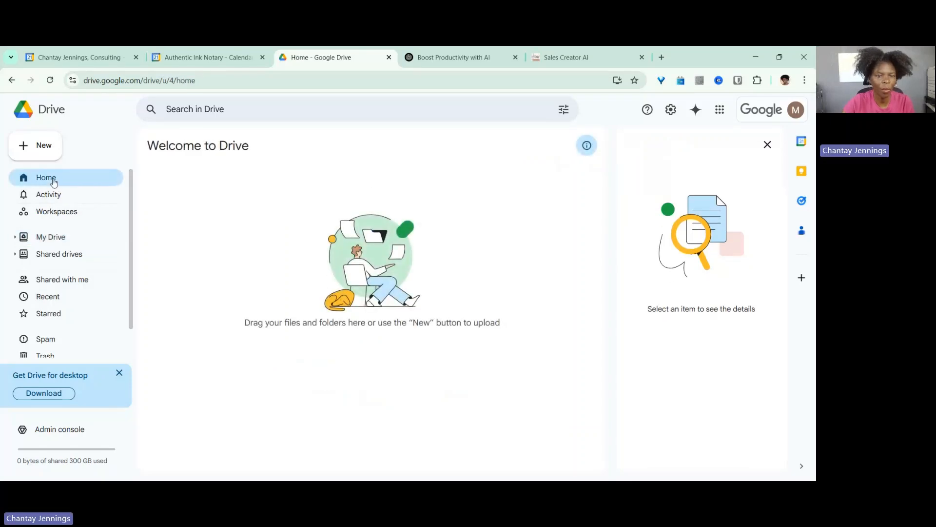
pyautogui.click(62, 195)
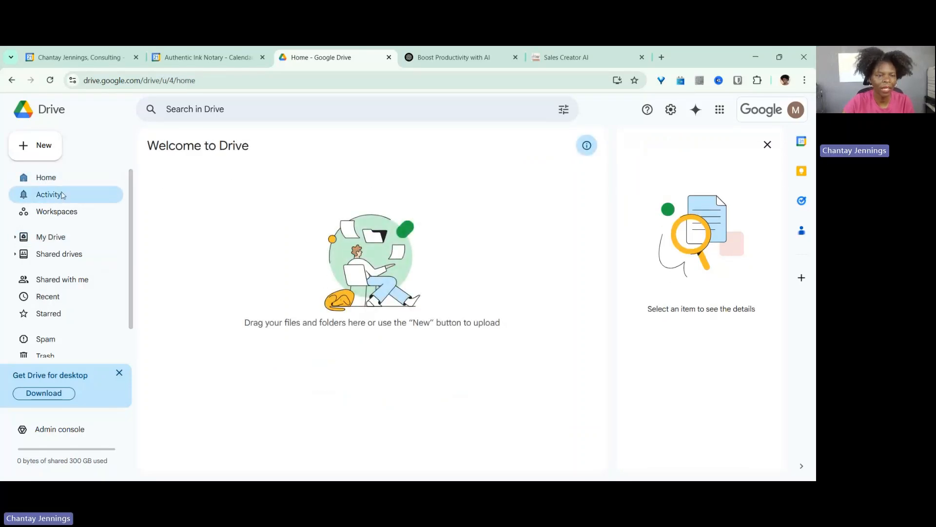
pyautogui.click(71, 212)
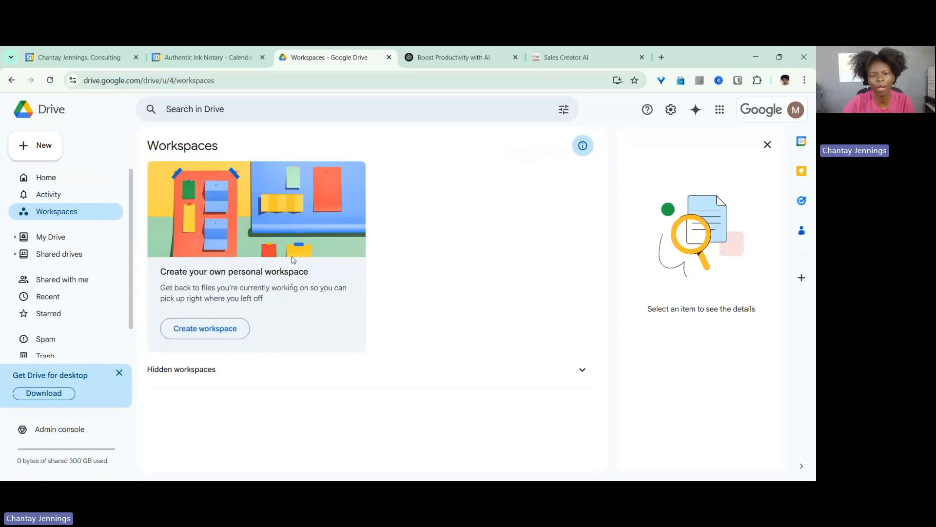
pyautogui.click(53, 238)
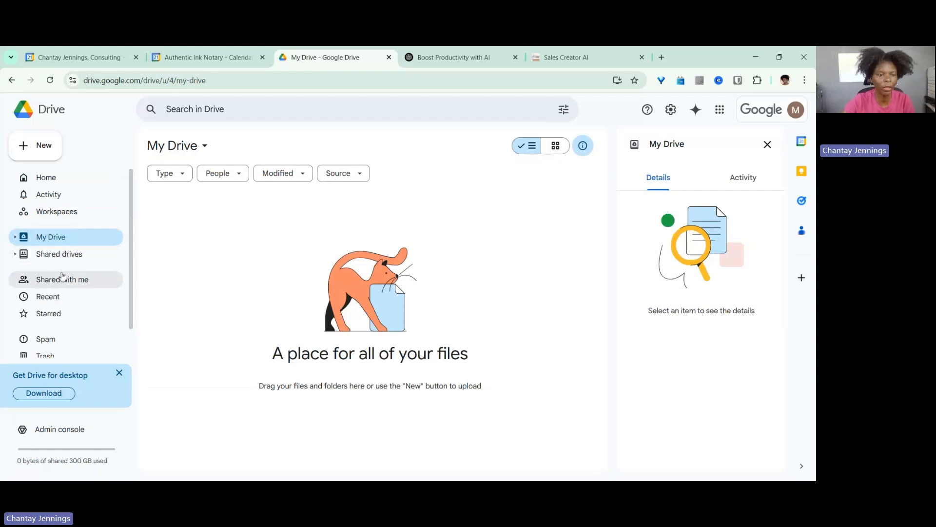
pyautogui.click(55, 285)
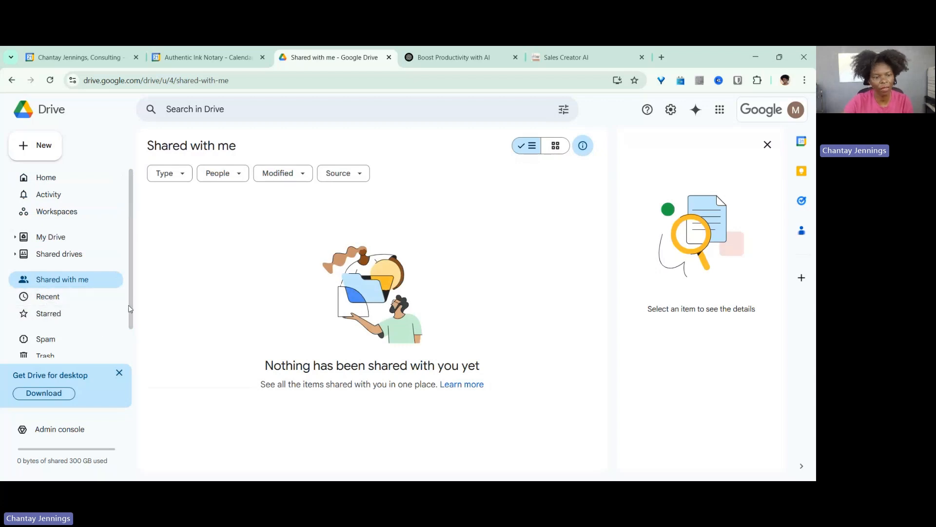
pyautogui.scroll(-2, 130, 308)
pyautogui.scroll(2, 130, 293)
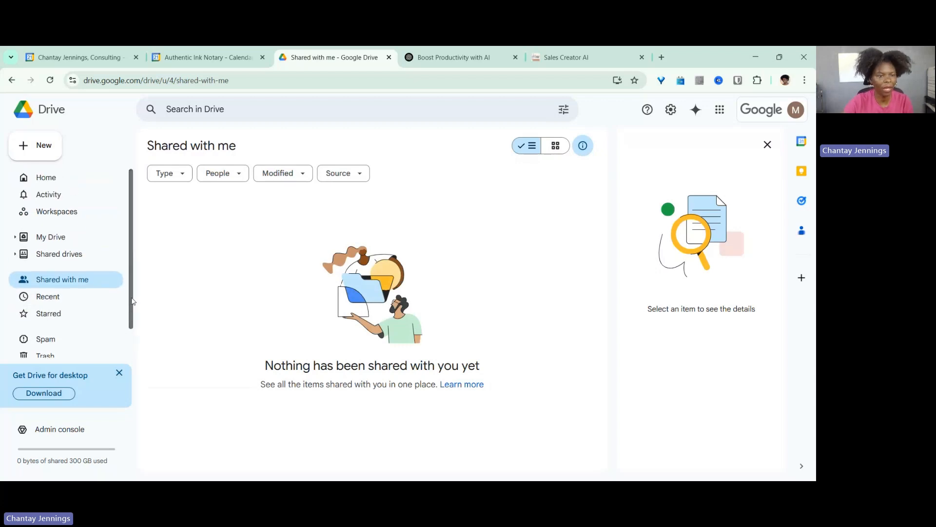
# Create a new folder named "Marketing" in My Drive
pyautogui.click(49, 238)
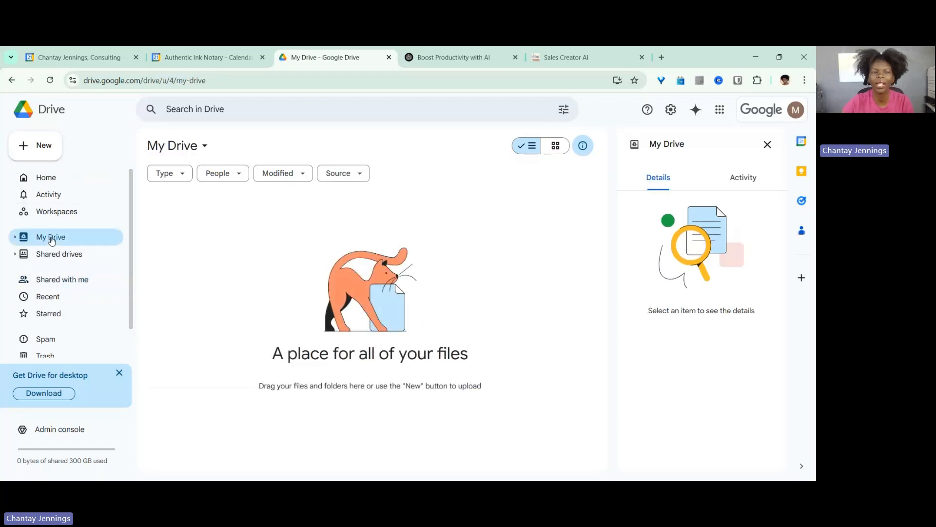
pyautogui.click(45, 154)
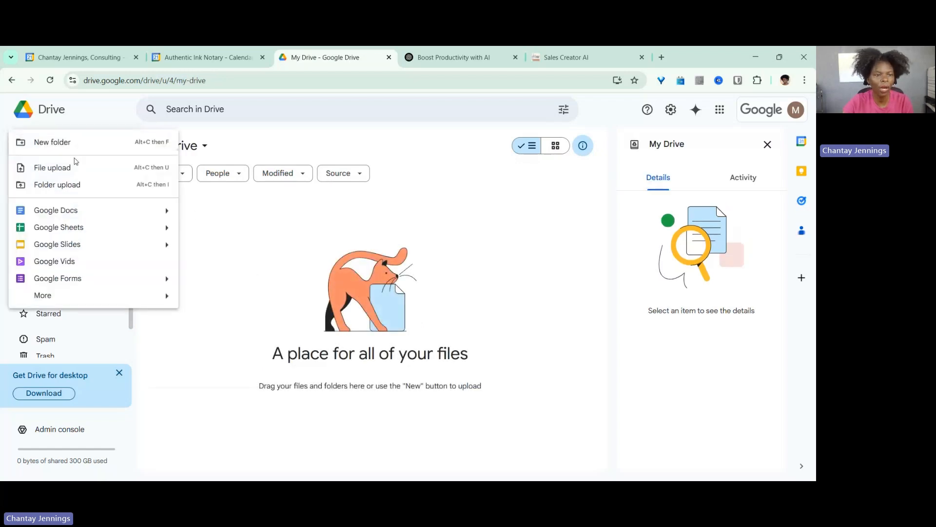
pyautogui.click(64, 149)
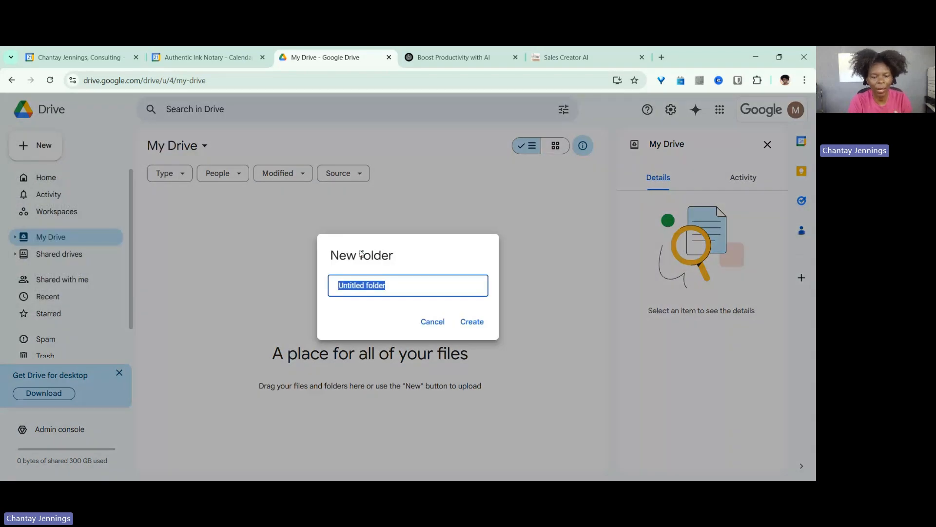
pyautogui.write('Mark')
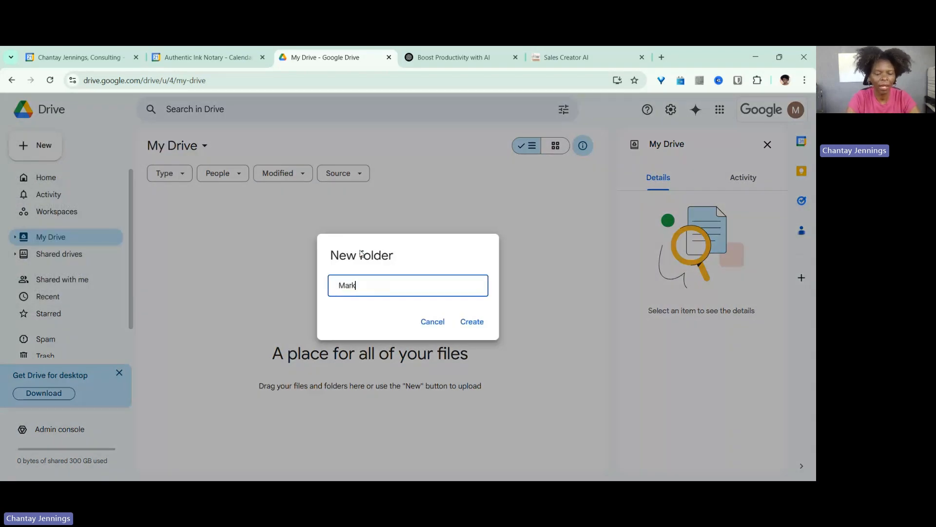
pyautogui.write('eting')
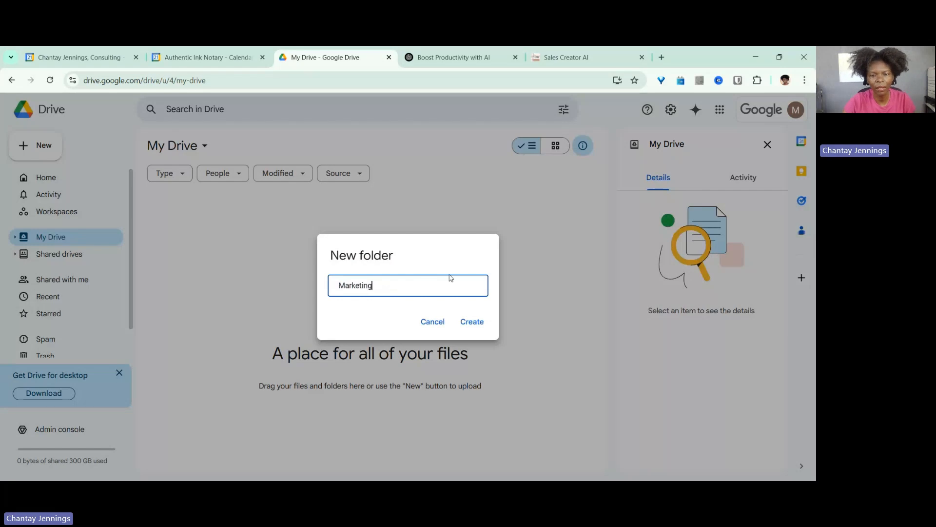
pyautogui.click(474, 323)
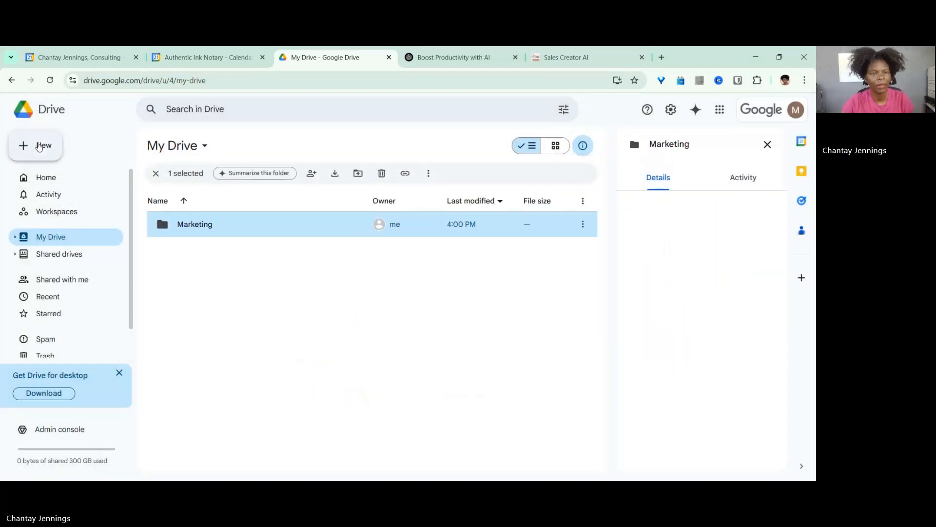
# Create a new folder named "sales" in My Drive
pyautogui.click(39, 146)
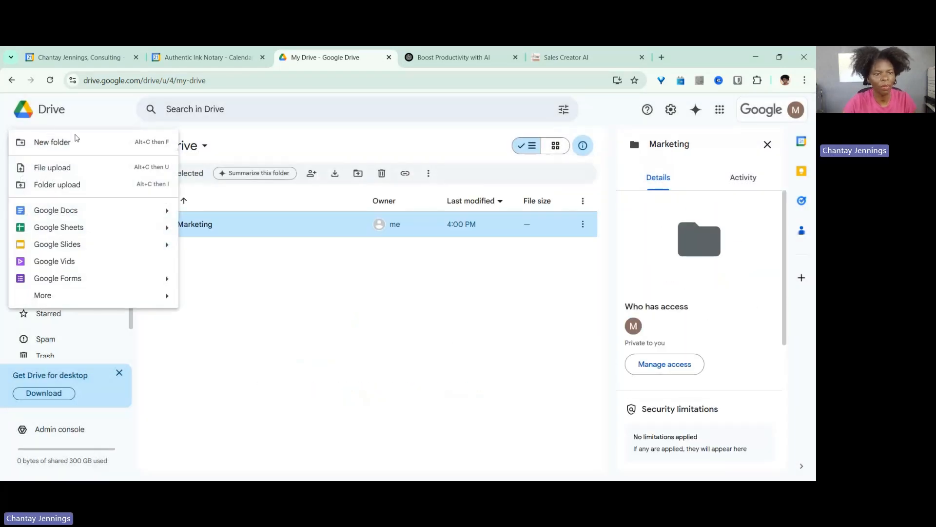
pyautogui.click(75, 140)
pyautogui.write('s')
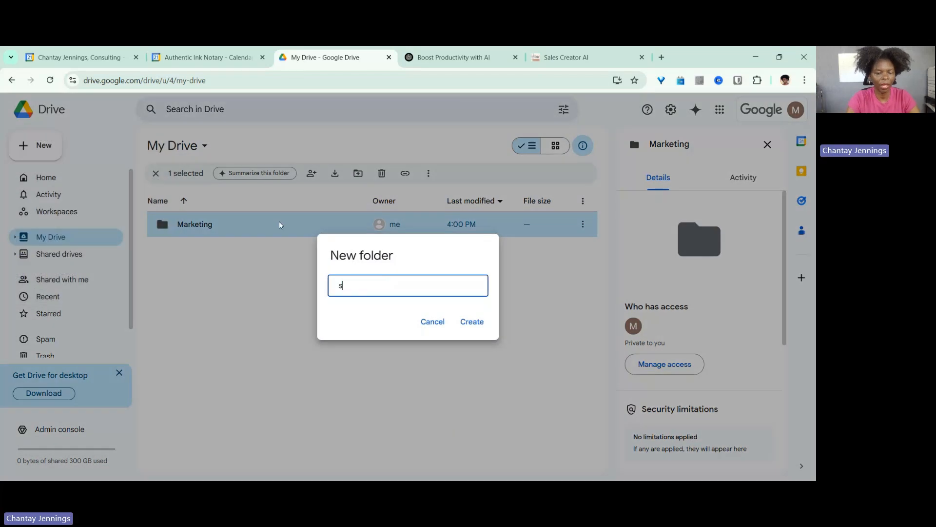
pyautogui.write('ales')
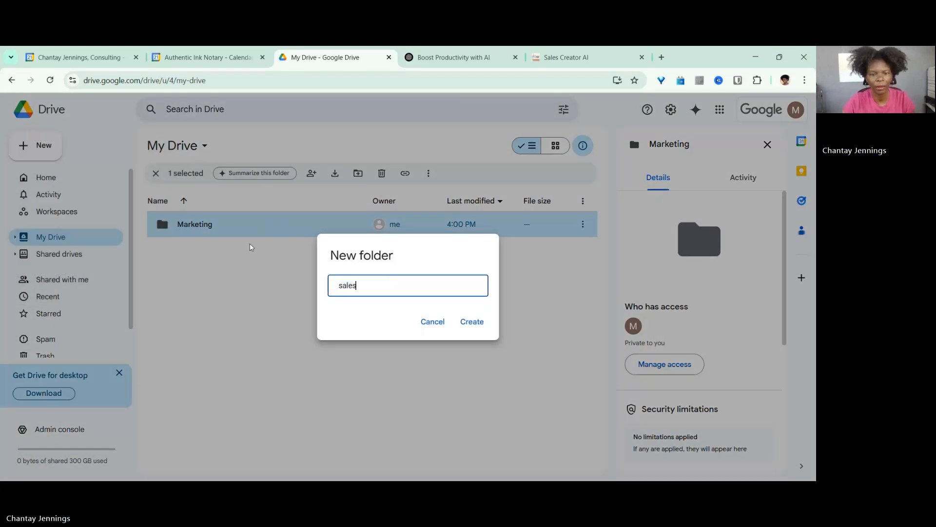
pyautogui.click(479, 325)
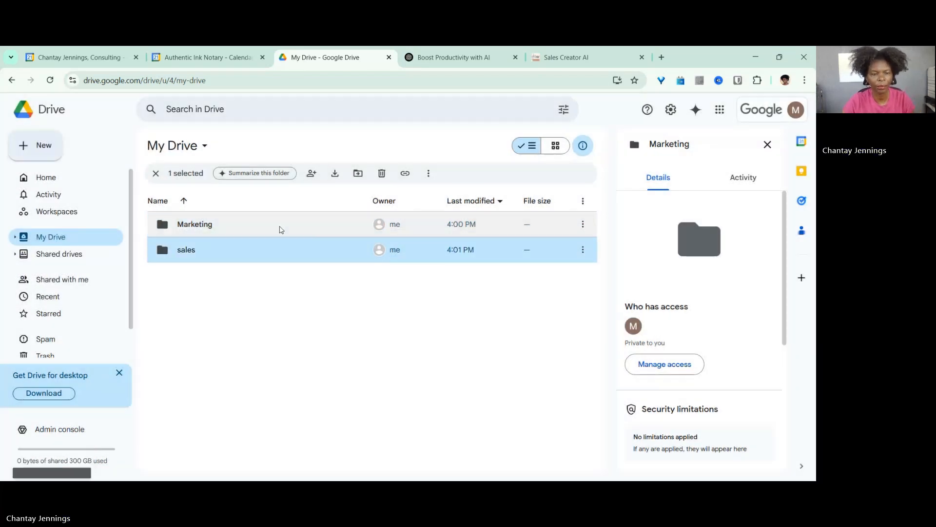
# Create a new folder named "Clients" in My Drive
pyautogui.click(37, 145)
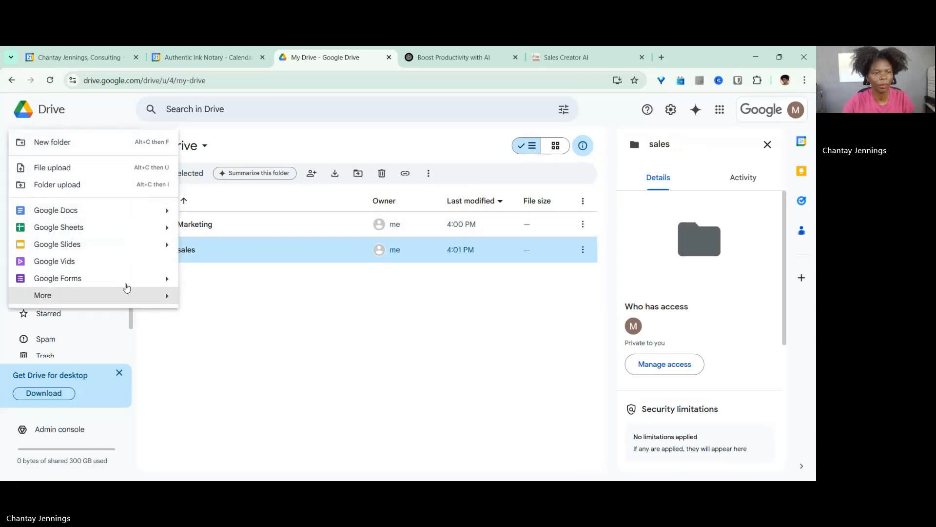
pyautogui.click(55, 144)
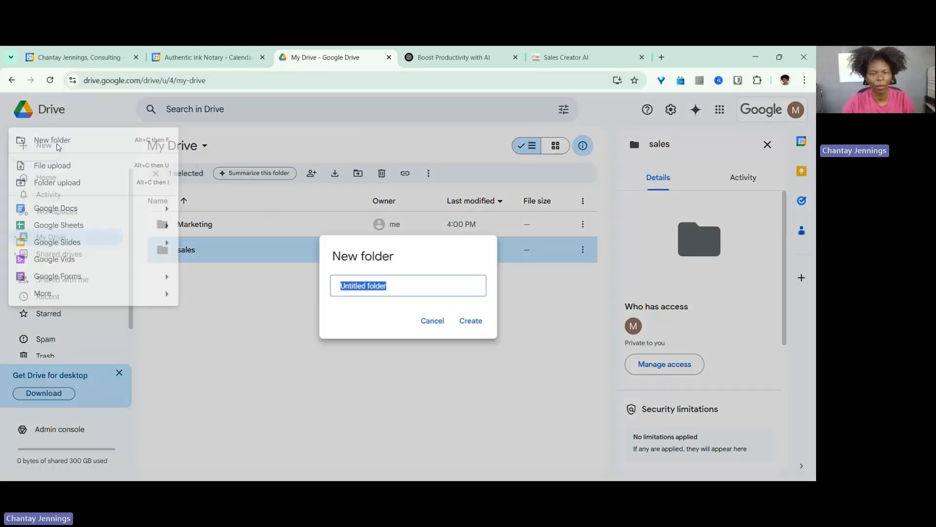
pyautogui.write('q')
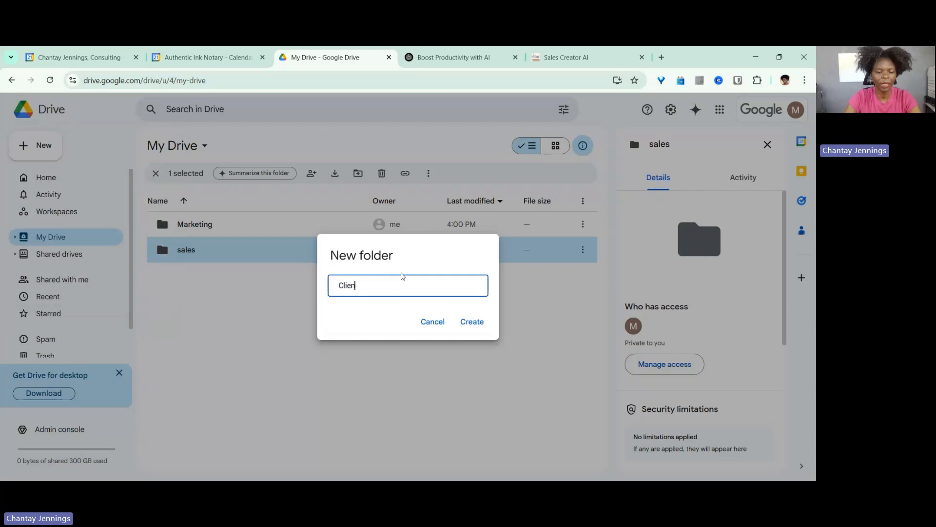
pyautogui.write('lients')
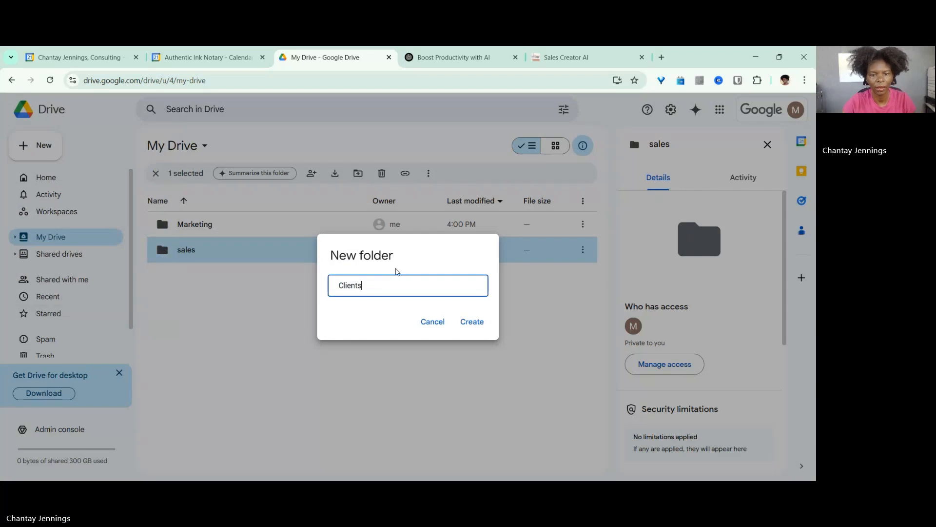
pyautogui.press('BackSpace')
pyautogui.write("'s")
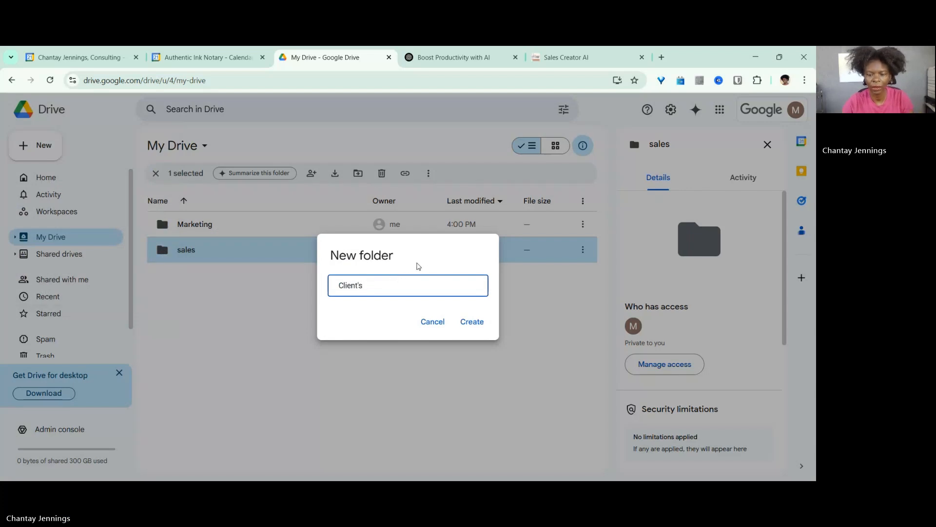
pyautogui.press('BackSpace')
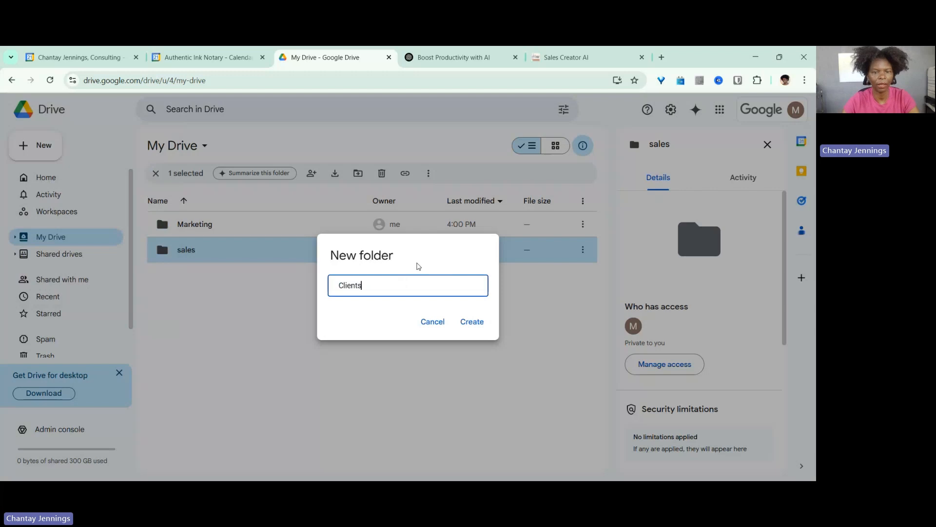
pyautogui.click(476, 325)
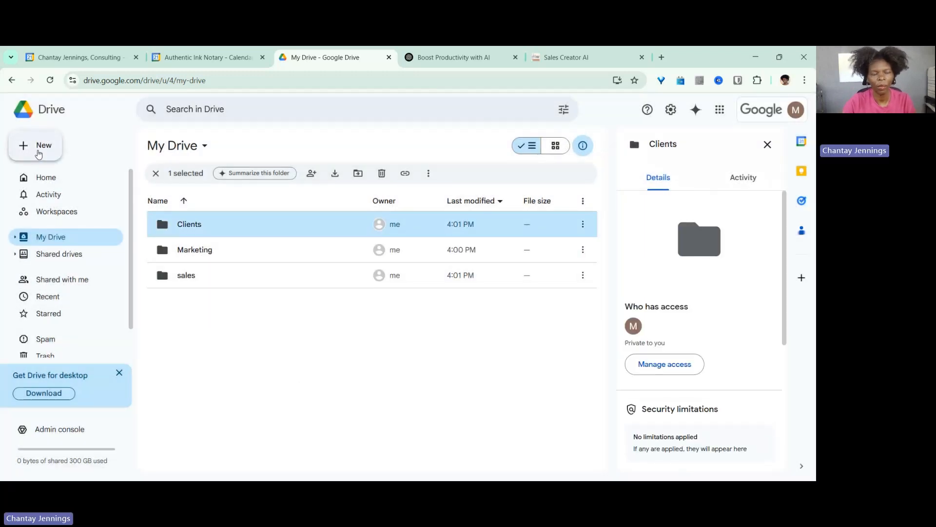
# Create a new folder named "Admin" in My Drive
pyautogui.click(39, 154)
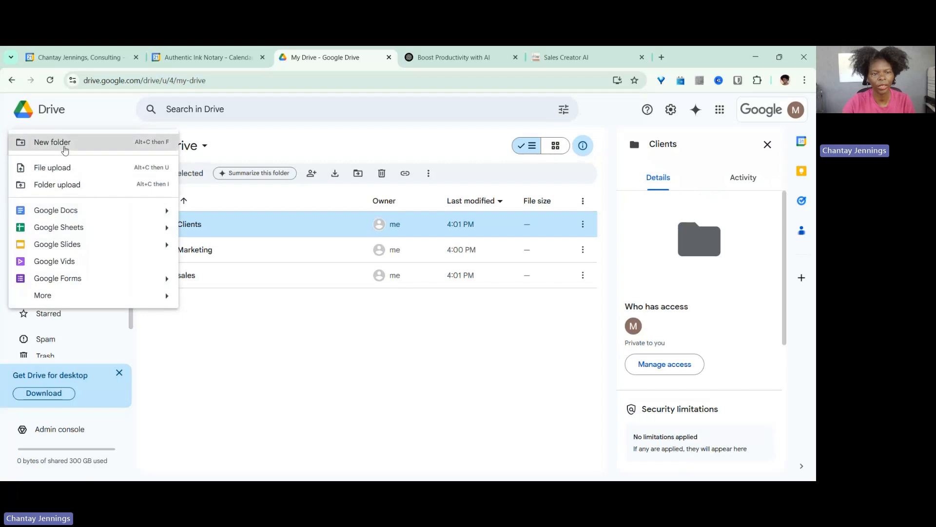
pyautogui.click(64, 148)
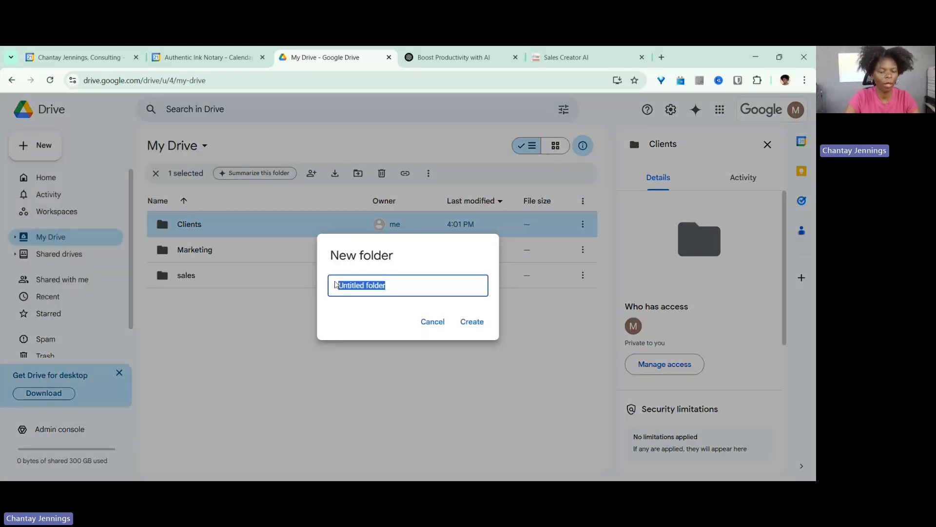
pyautogui.write('Admin')
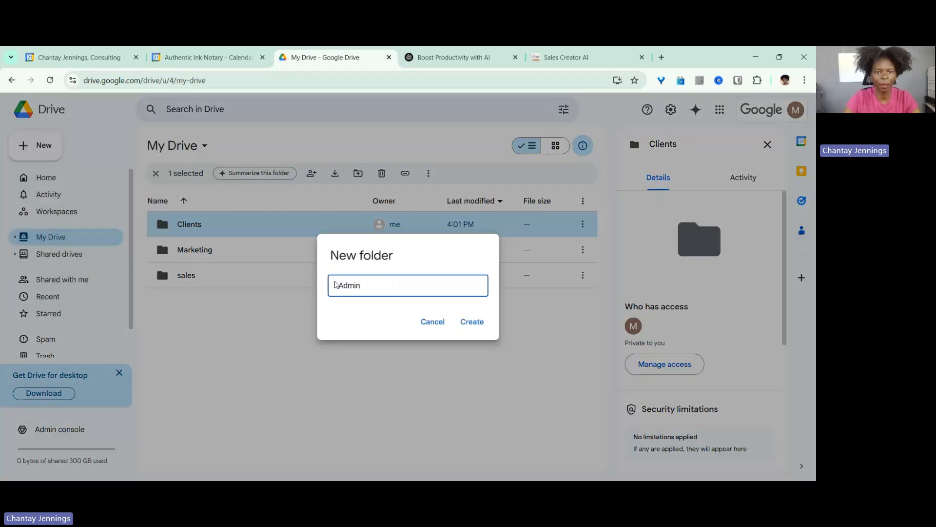
pyautogui.click(472, 324)
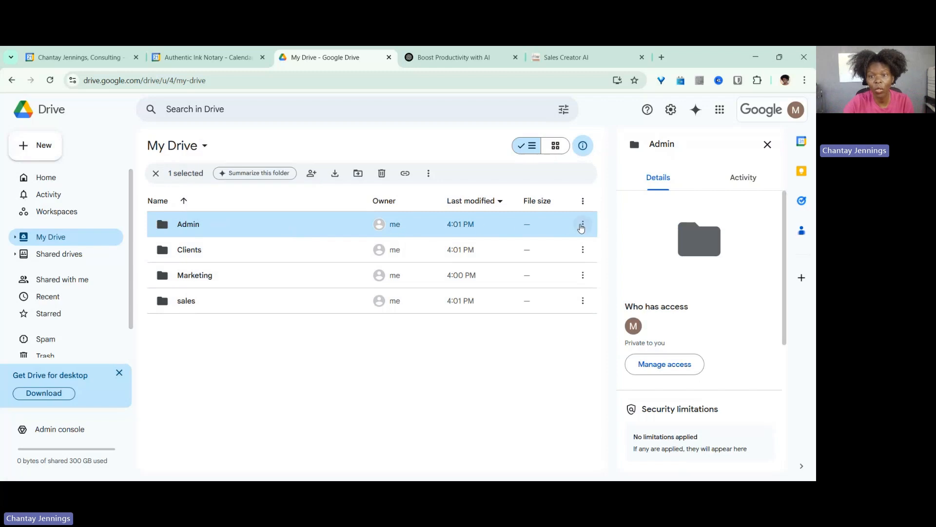
# Set the Admin folder's color to orange-red
pyautogui.click(582, 227)
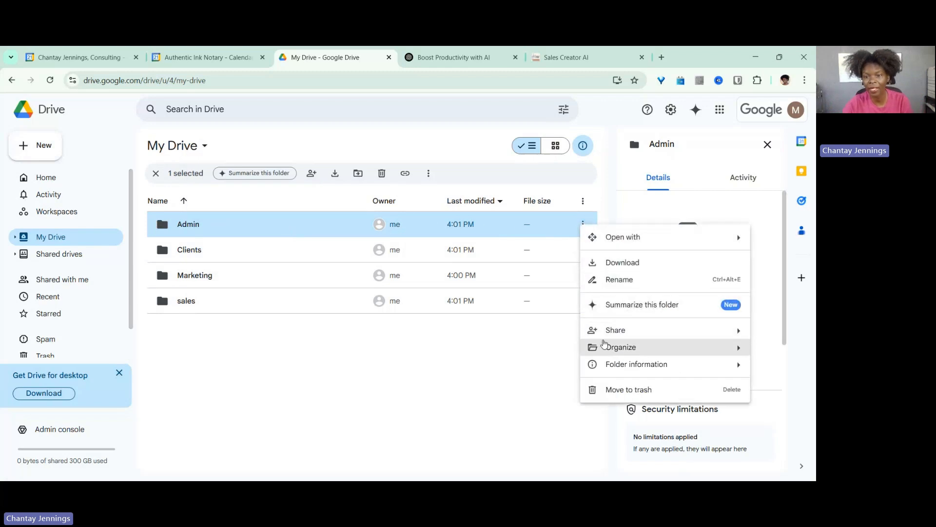
pyautogui.moveTo(608, 347)
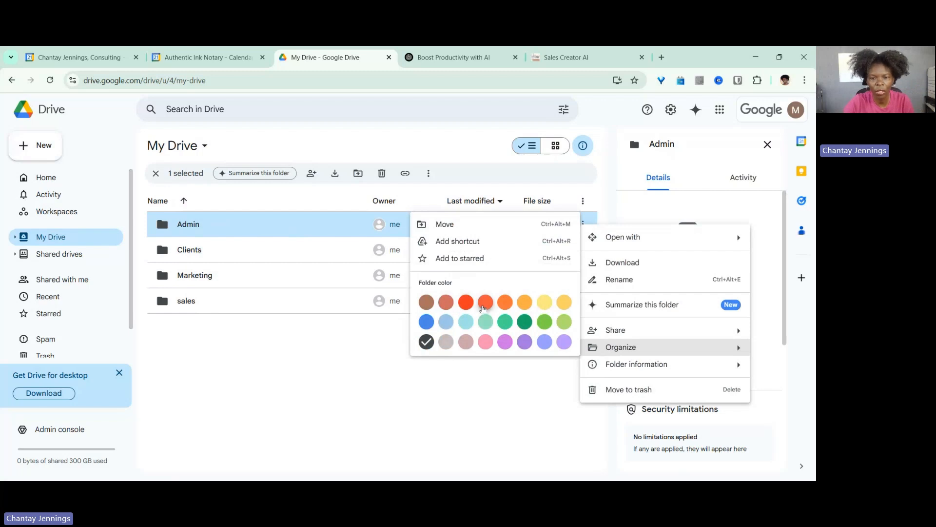
pyautogui.click(484, 306)
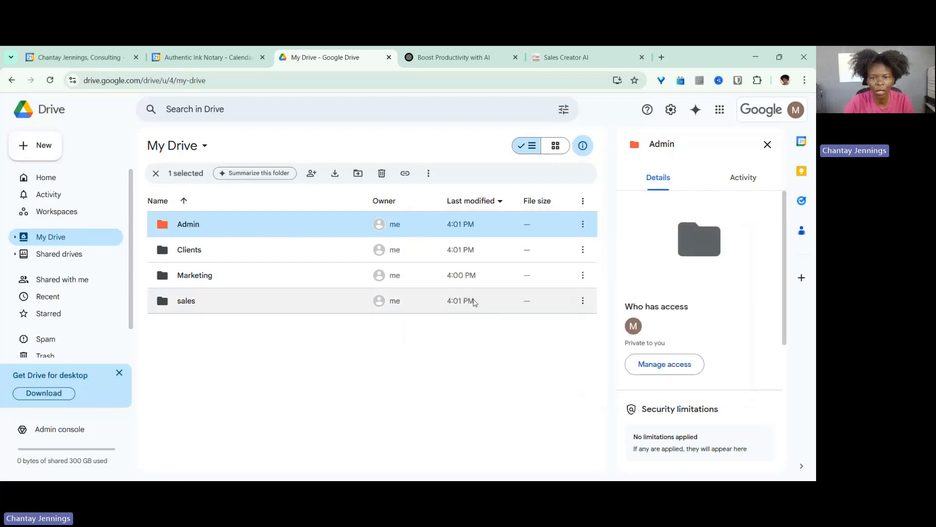
# Set the Clients folder's color to dark green
pyautogui.click(583, 250)
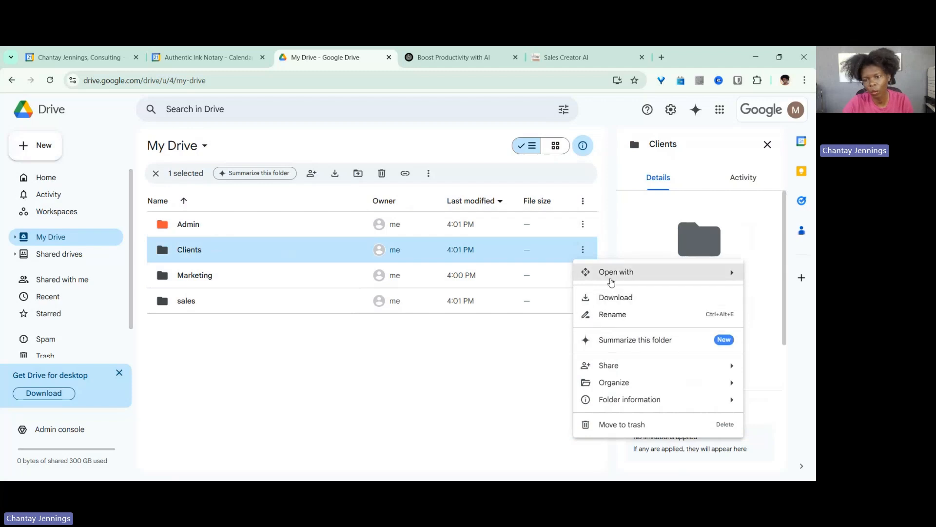
pyautogui.moveTo(616, 383)
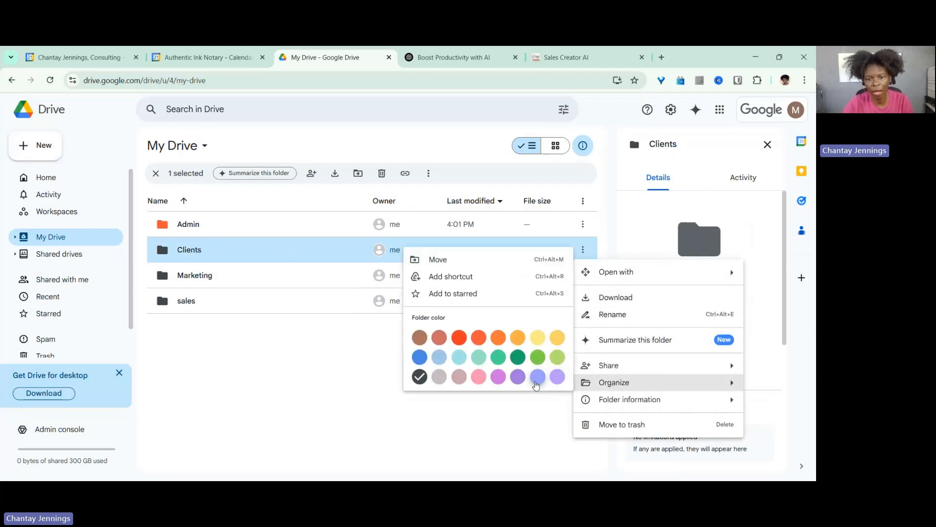
pyautogui.click(518, 357)
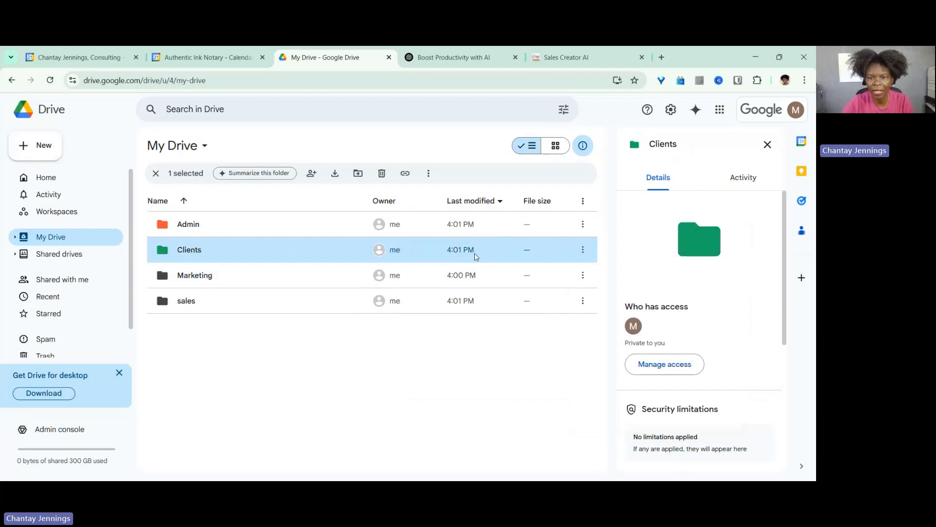
# Set the Marketing folder's color to blue
pyautogui.click(583, 275)
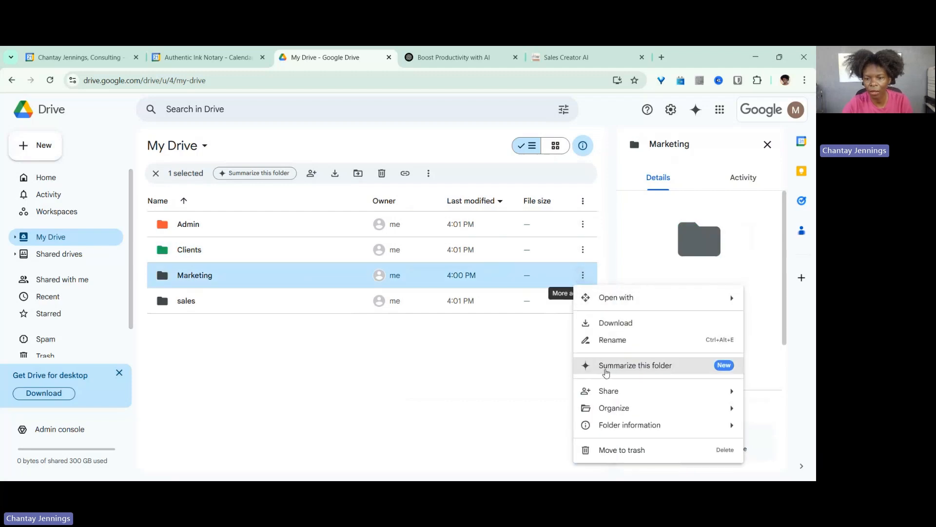
pyautogui.moveTo(604, 408)
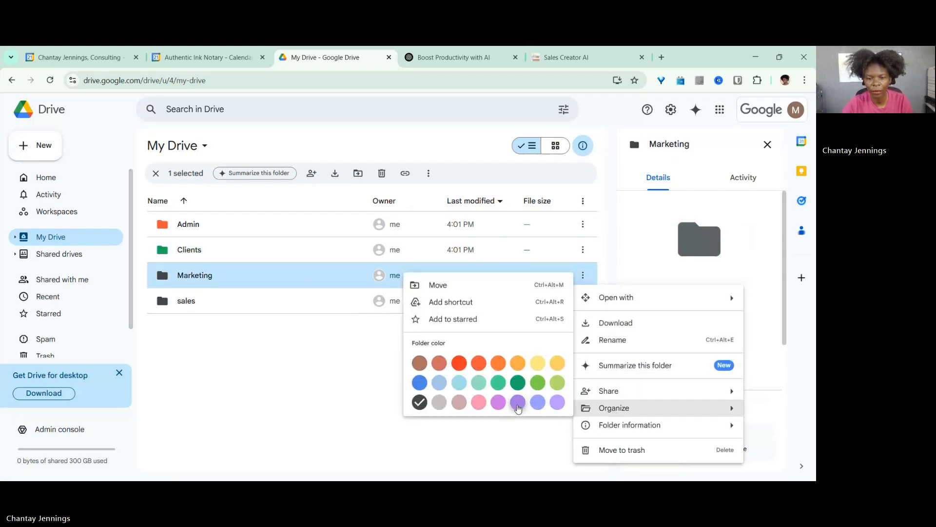
pyautogui.click(420, 382)
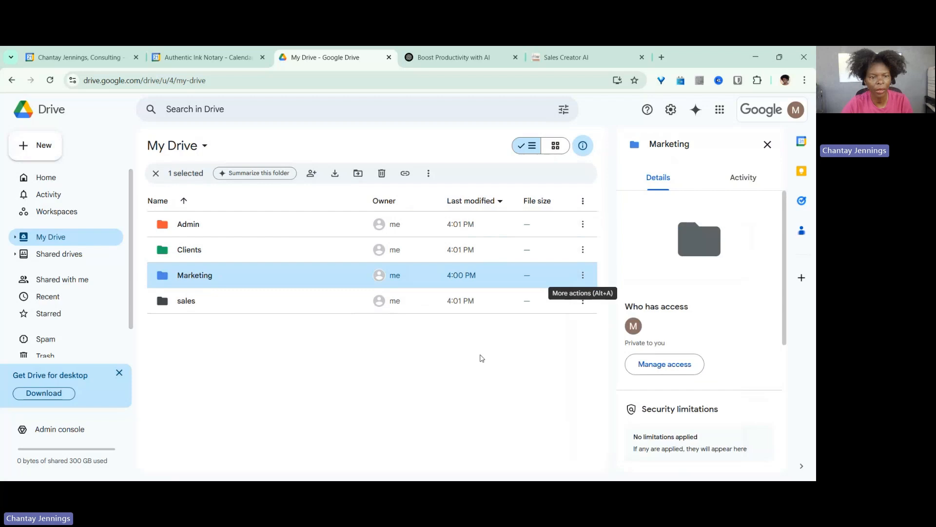
# Set the sales folder's color to light green
pyautogui.click(584, 302)
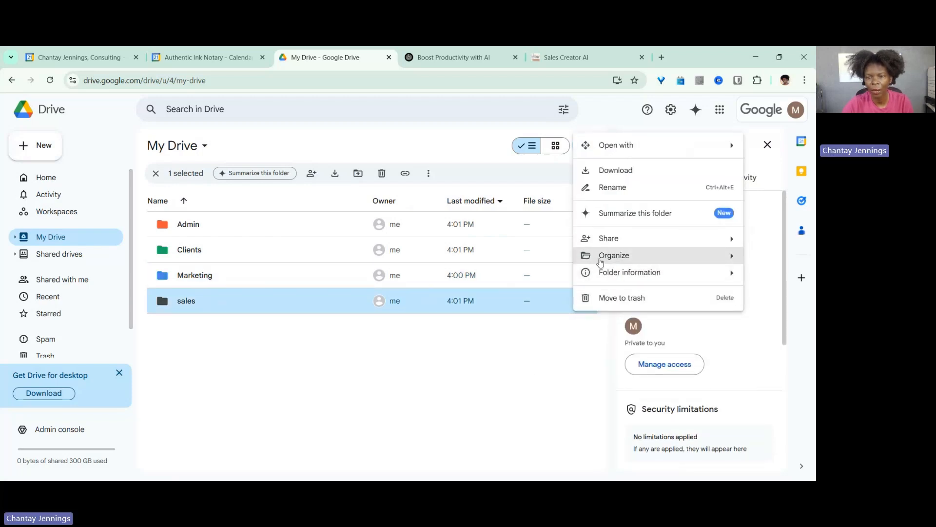
pyautogui.moveTo(610, 255)
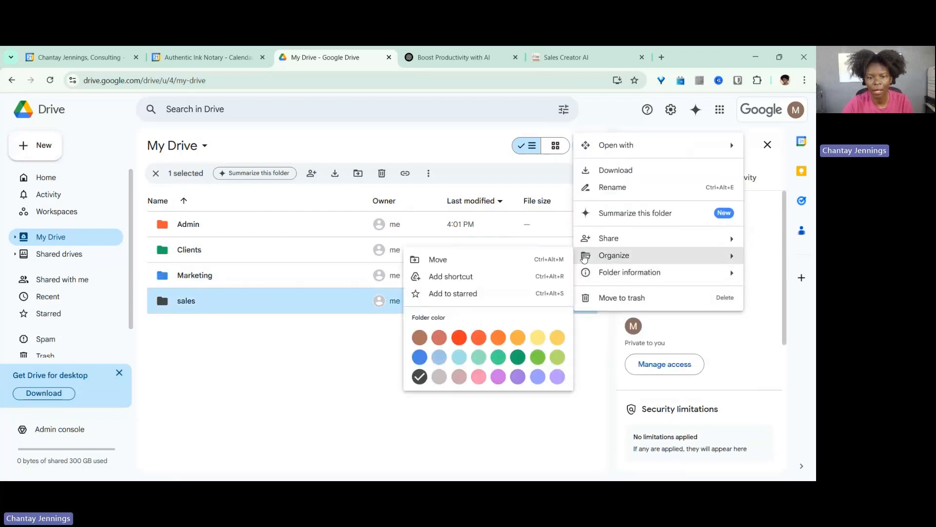
pyautogui.click(538, 357)
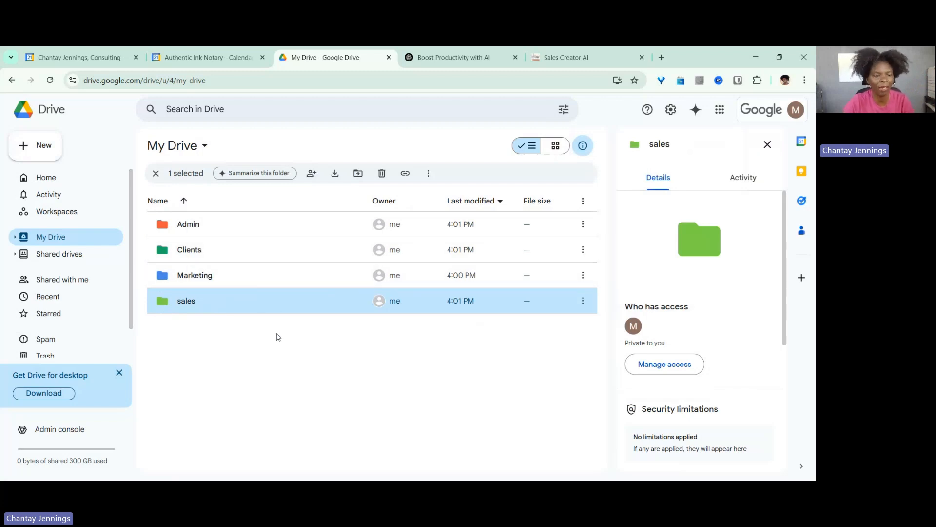
pyautogui.scroll(-1, 109, 338)
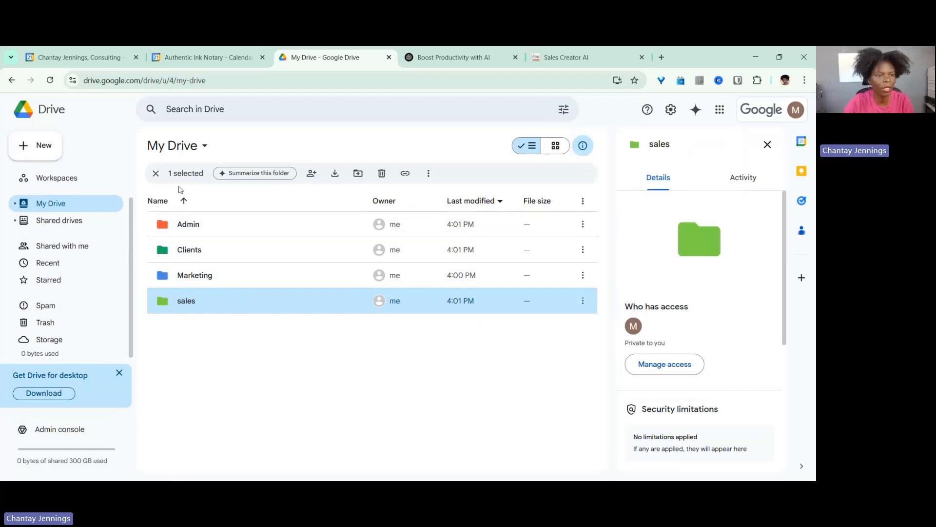
pyautogui.click(43, 146)
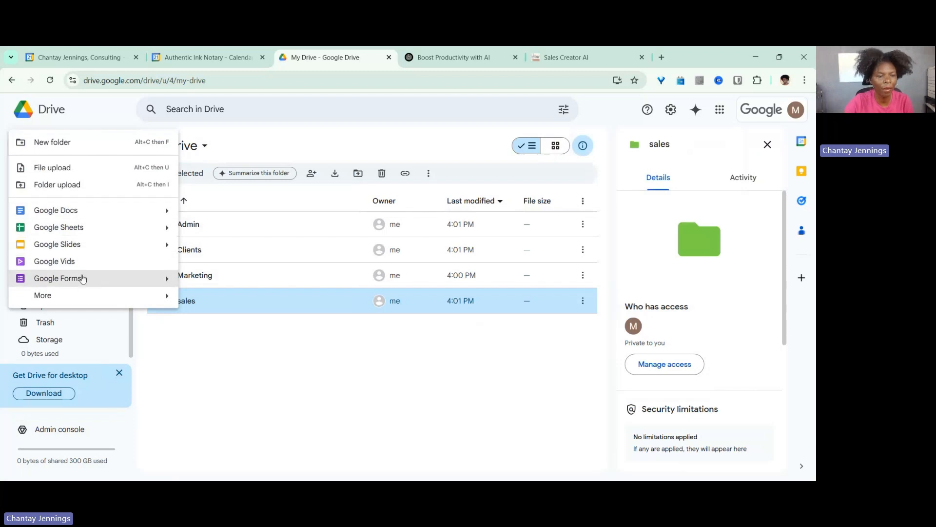
pyautogui.click(42, 296)
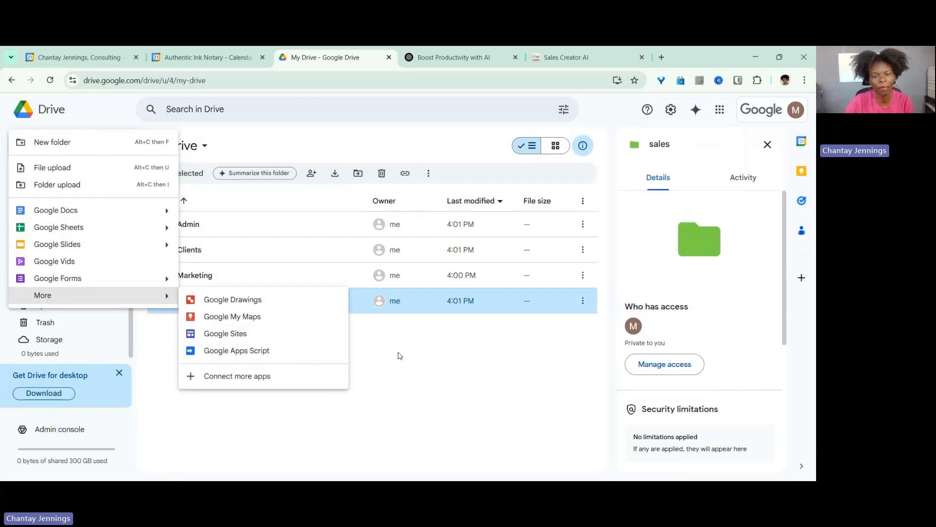
pyautogui.click(226, 342)
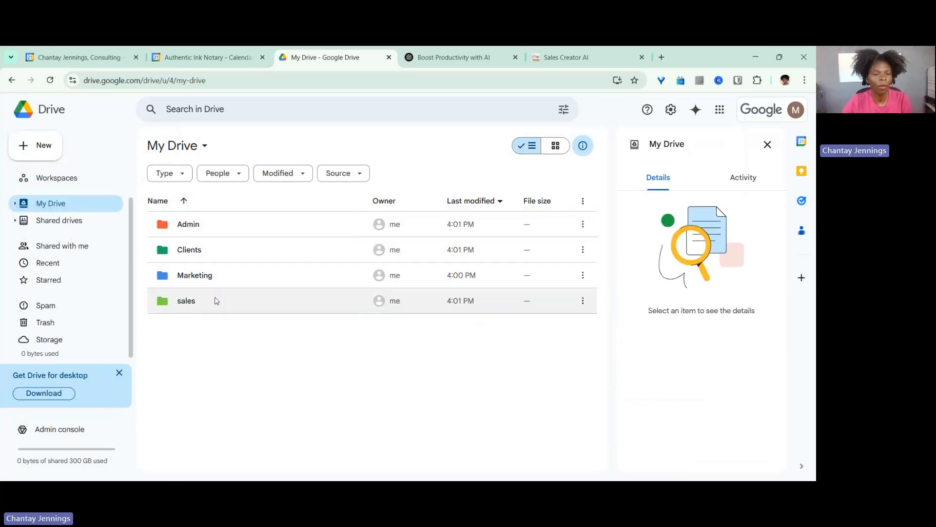
# Open the Admin folder and create a new blank Google Sheets spreadsheet in it
pyautogui.doubleClick(227, 227)
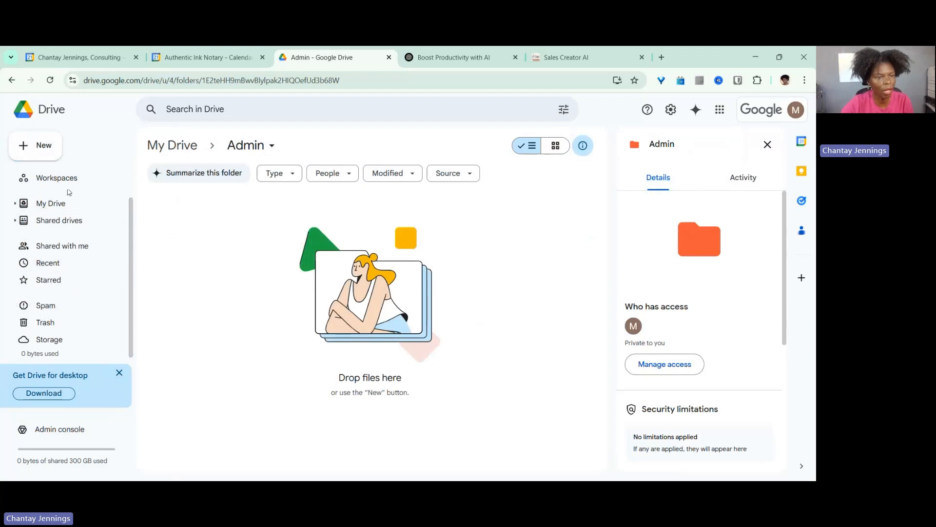
pyautogui.click(54, 149)
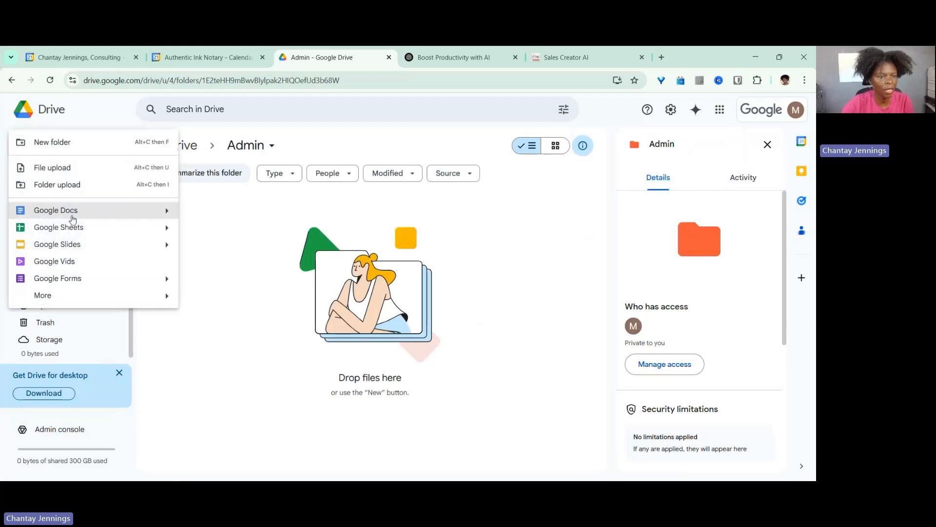
pyautogui.click(123, 226)
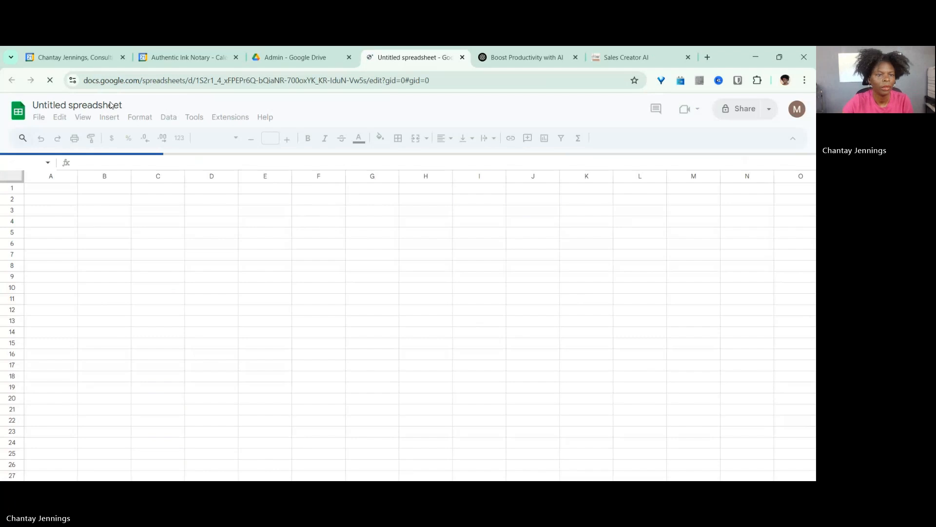
# Rename the untitled spreadsheet as "Expenses" and star it
pyautogui.click(112, 103)
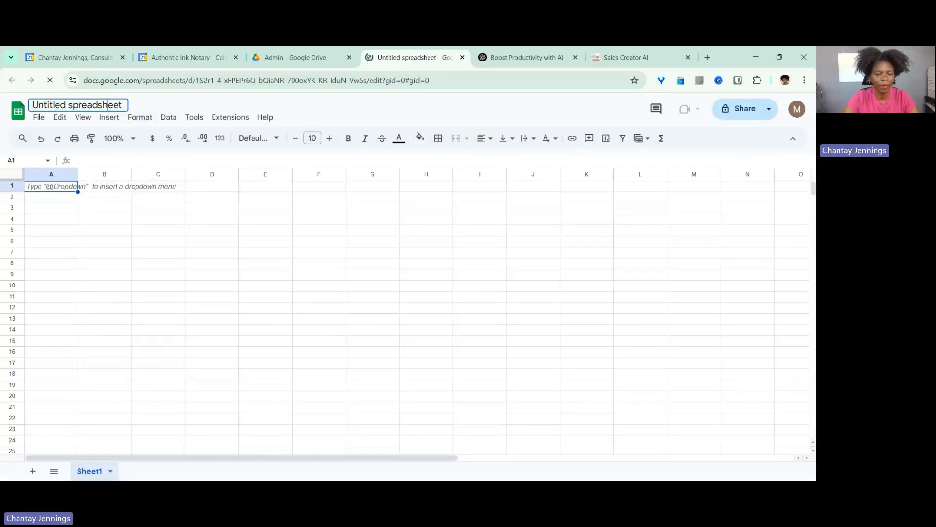
pyautogui.write('Epenses')
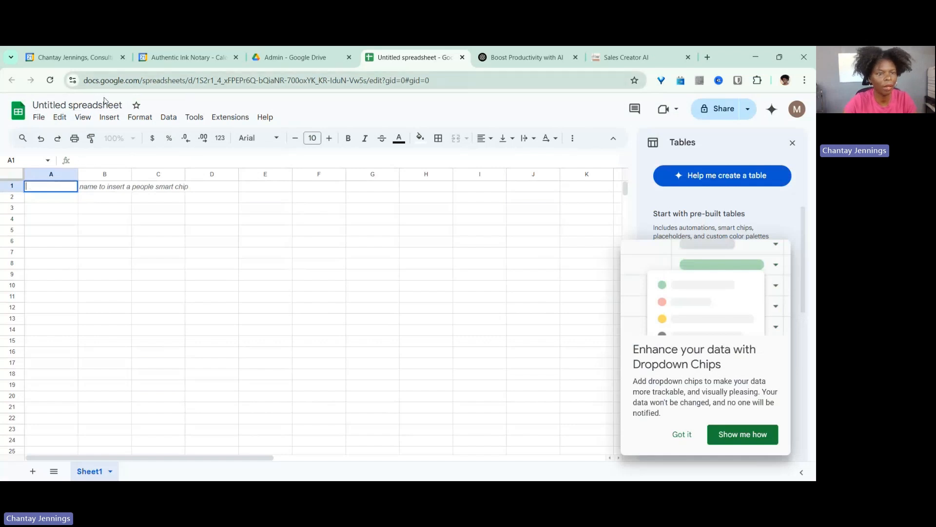
pyautogui.click(103, 104)
pyautogui.write('E')
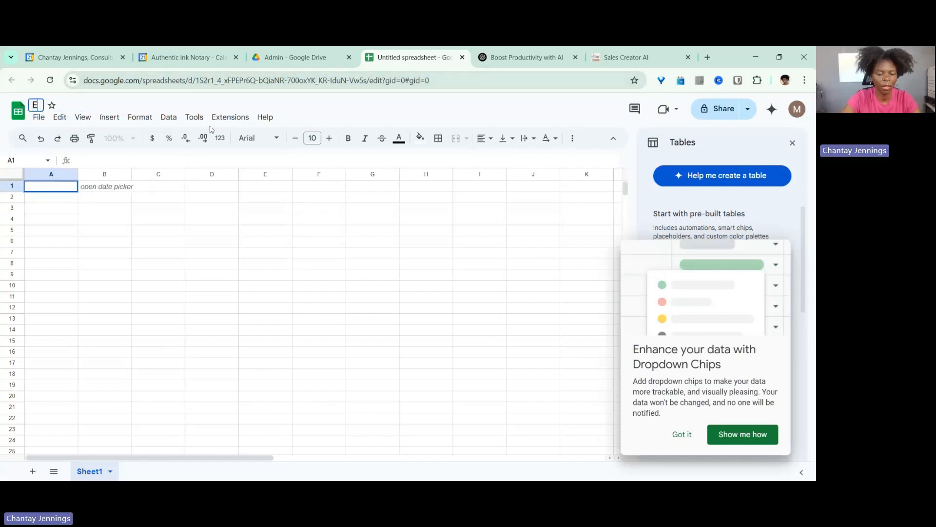
pyautogui.write('xpenses')
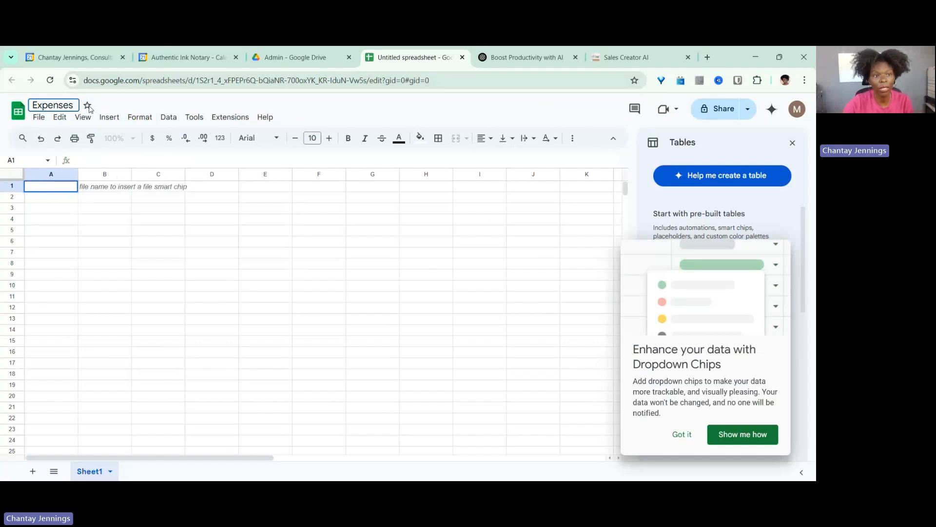
pyautogui.press('Return')
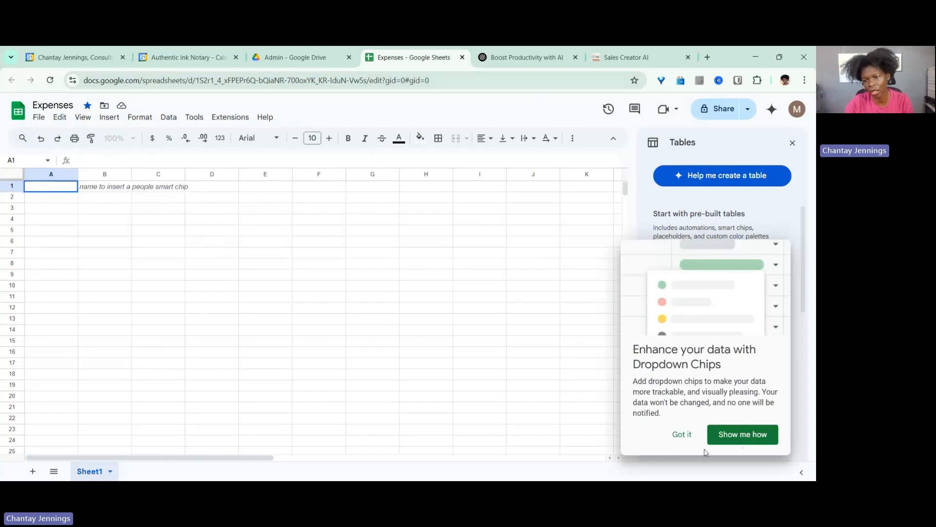
# Dismiss the dropdown chips tip and insert a Blank table from the pre-built tables, closing the Tables pane
pyautogui.click(682, 434)
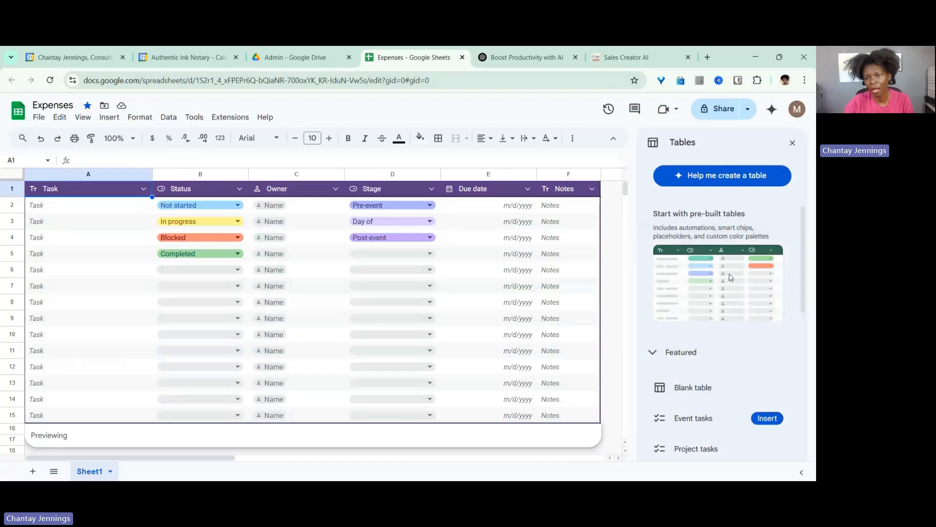
pyautogui.scroll(-1, 717, 222)
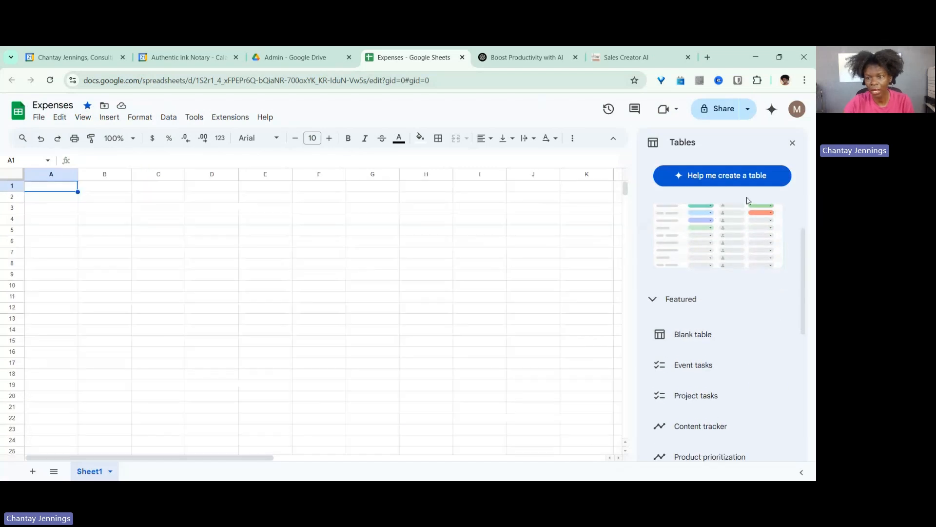
pyautogui.scroll(1, 727, 233)
pyautogui.scroll(-2, 720, 330)
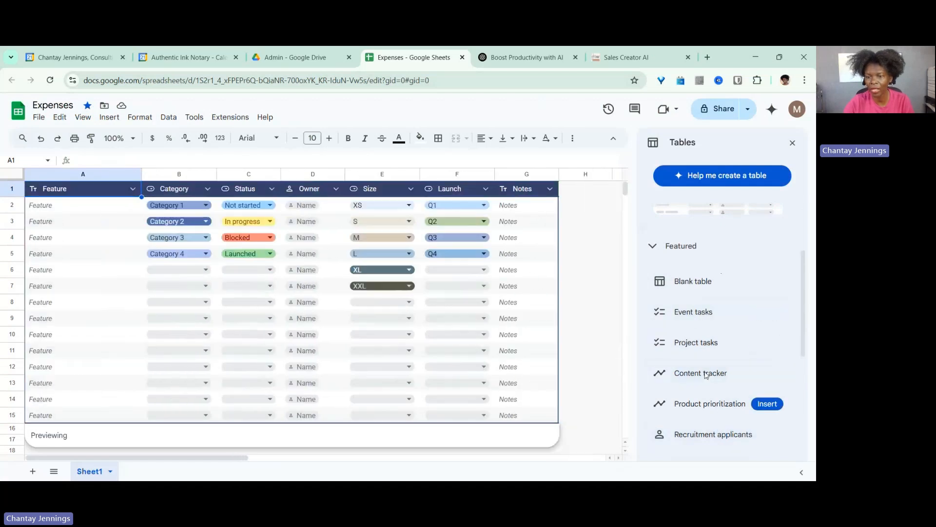
pyautogui.scroll(2, 715, 301)
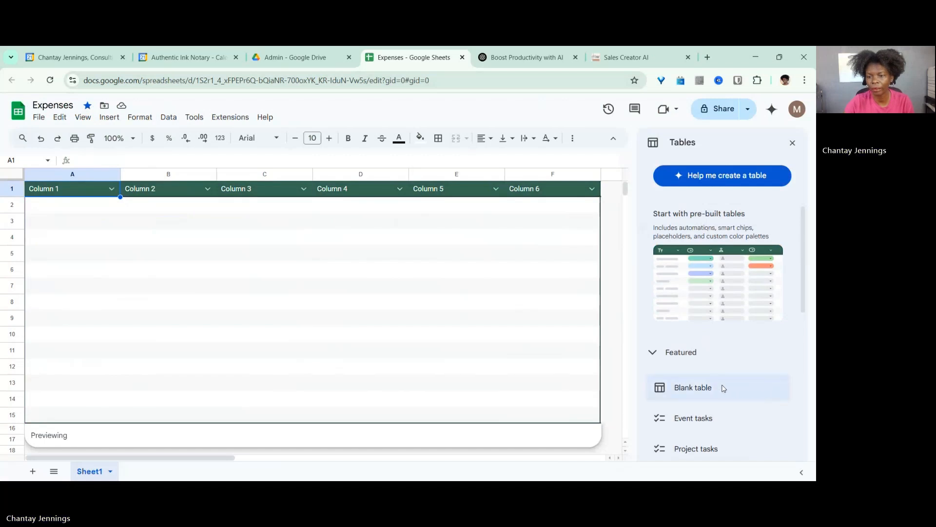
pyautogui.click(708, 389)
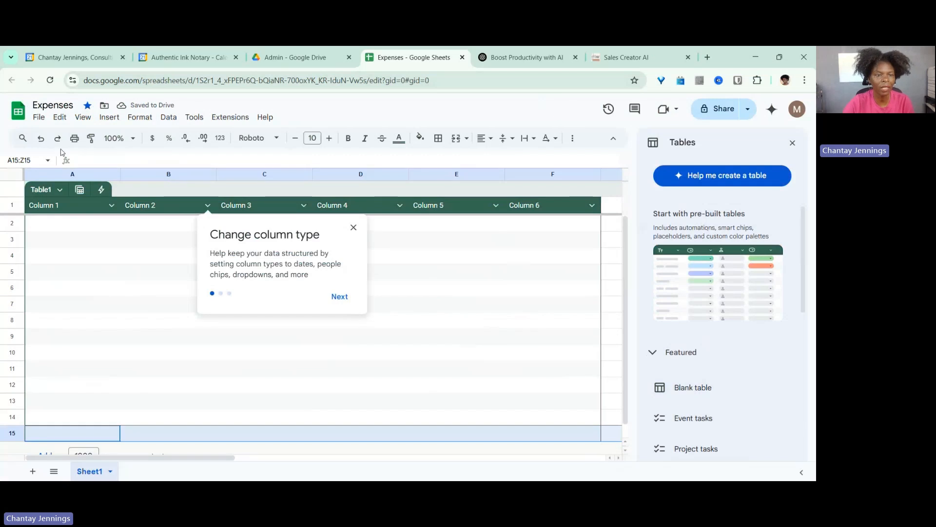
pyautogui.click(794, 144)
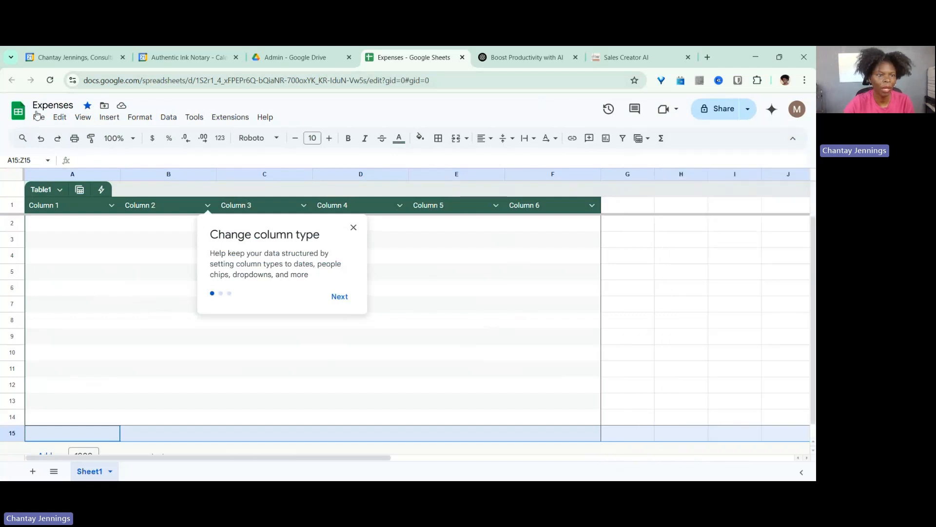
# Dismiss the "Change column type" tip covering the new table
pyautogui.click(39, 118)
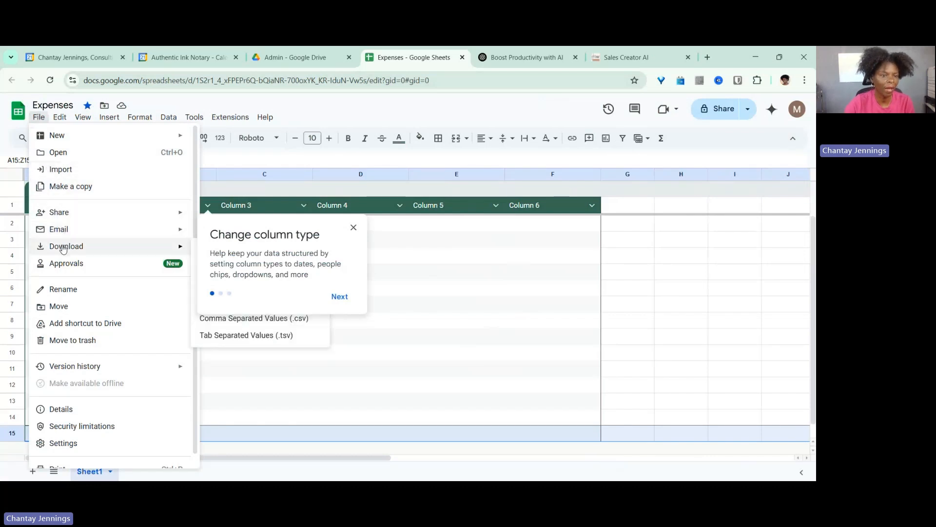
pyautogui.moveTo(66, 216)
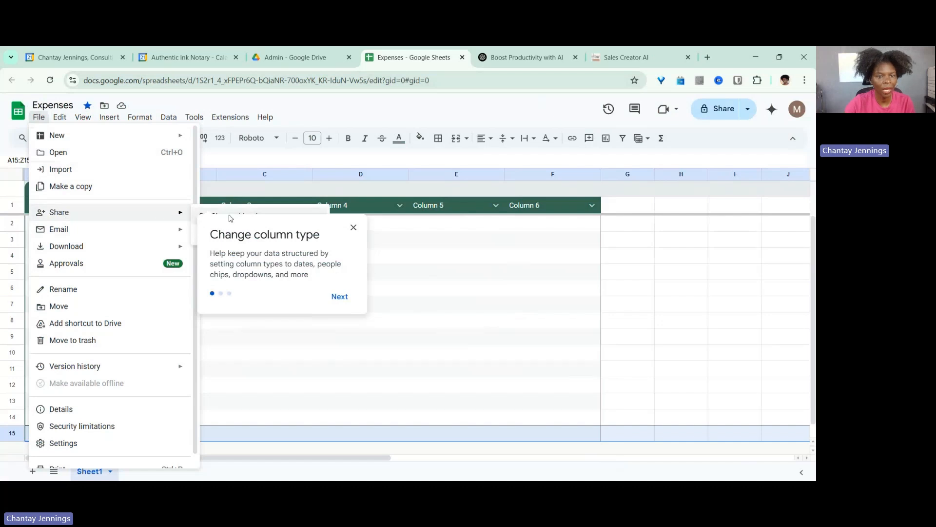
pyautogui.click(353, 235)
pyautogui.click(353, 229)
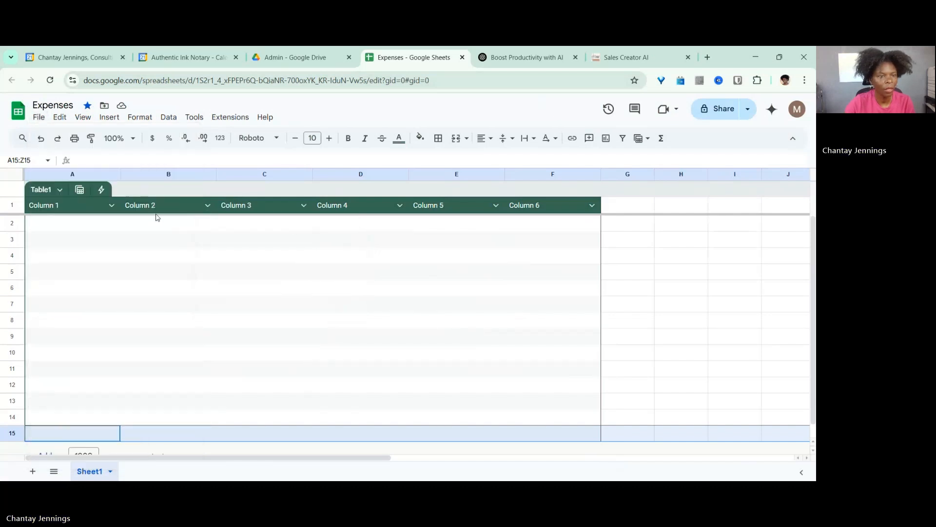
# Open the sharing settings of the Expenses spreadsheet, view the general access choices, and close them
pyautogui.click(35, 119)
pyautogui.moveTo(169, 216)
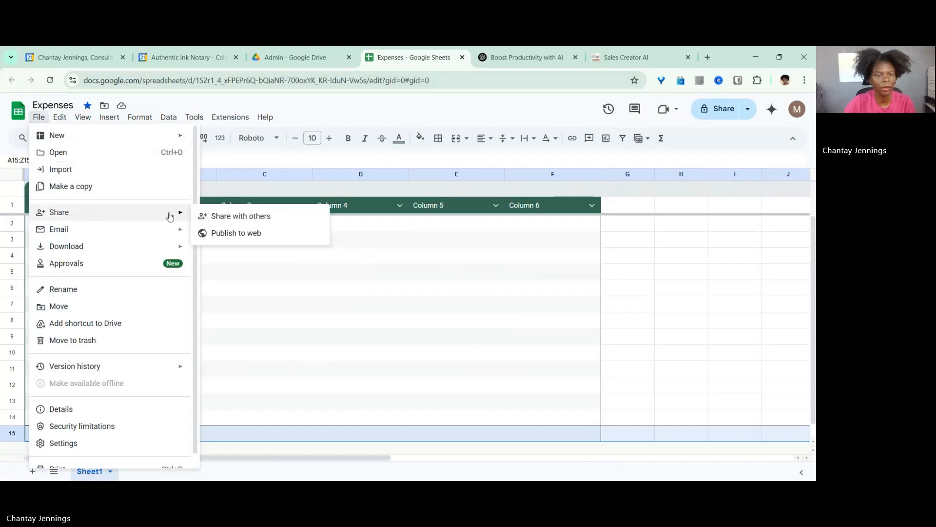
pyautogui.click(239, 217)
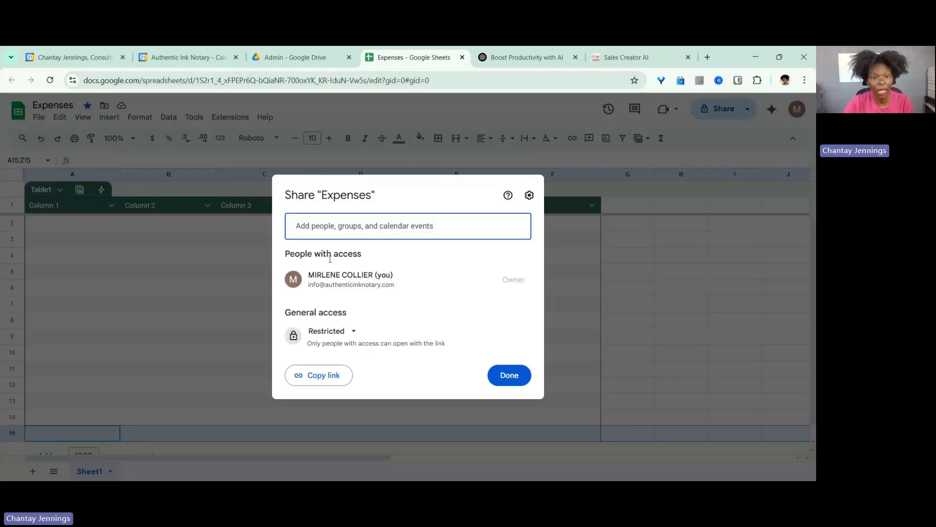
pyautogui.click(356, 336)
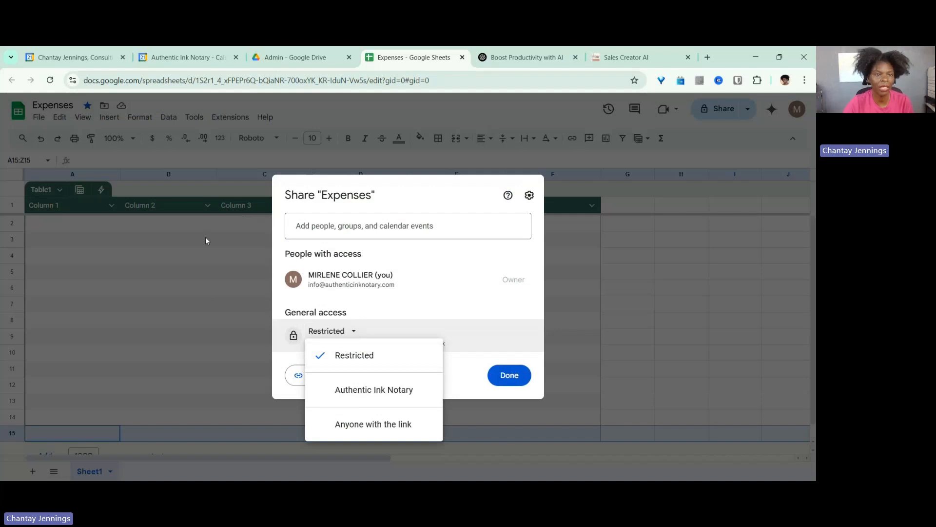
pyautogui.click(582, 353)
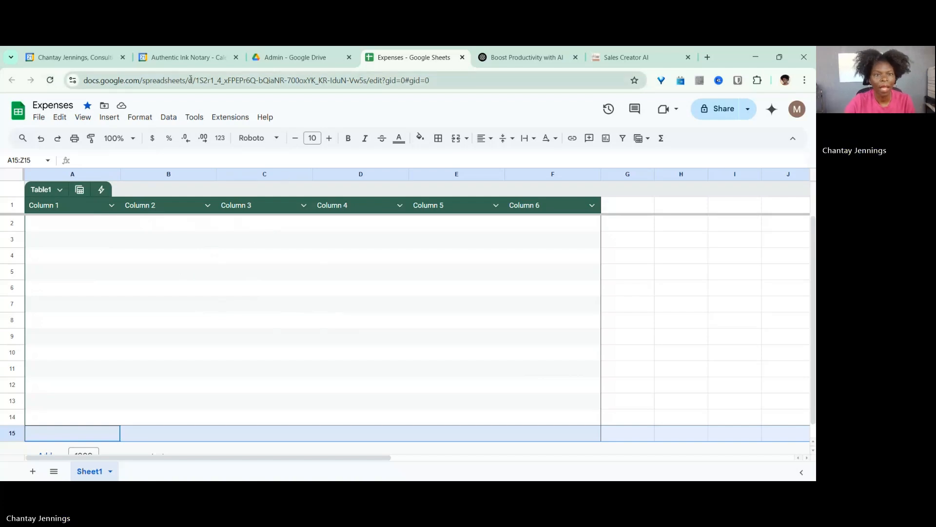
# Switch back to the My Drive folder list in Google Drive, hide the details pane and select the Marketing folder
pyautogui.click(287, 61)
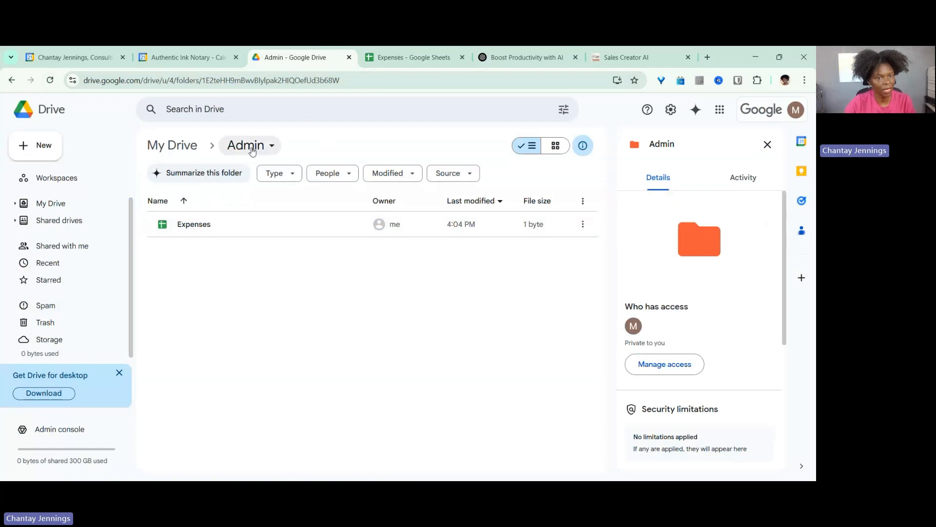
pyautogui.click(179, 149)
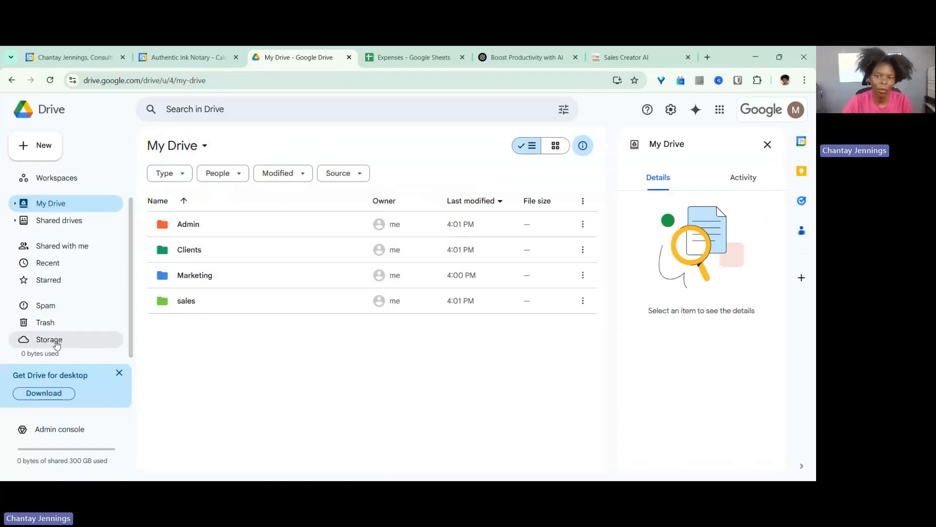
pyautogui.click(767, 145)
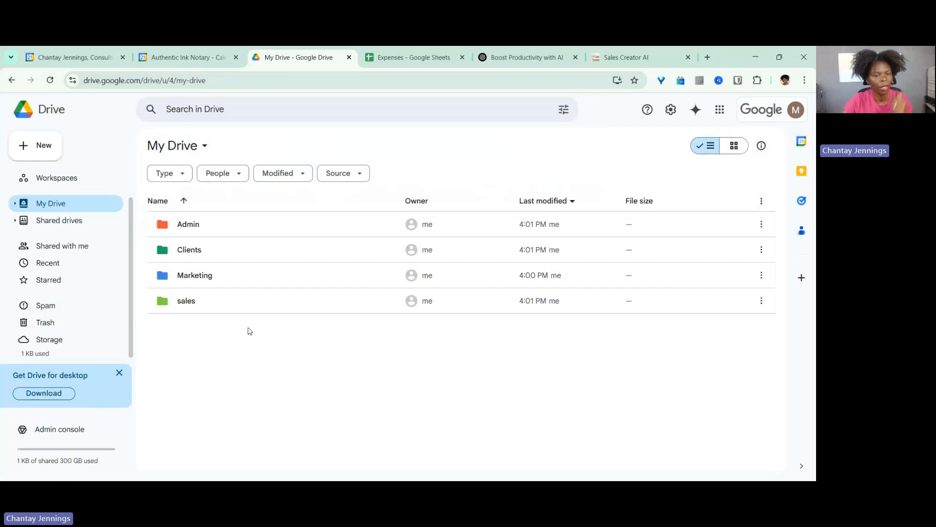
pyautogui.click(212, 280)
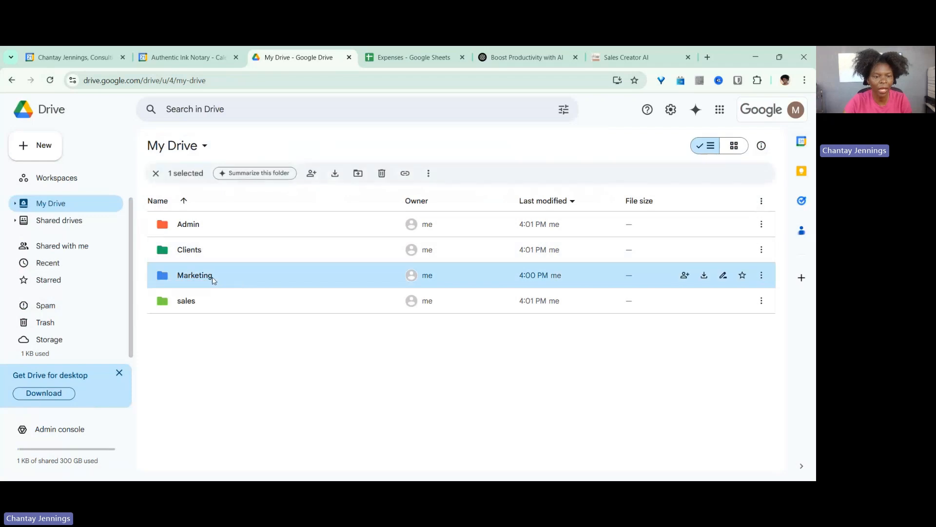
# Open the Marketing folder, view the Calendar and Keep side panels there, close them, and return to My Drive
pyautogui.doubleClick(212, 280)
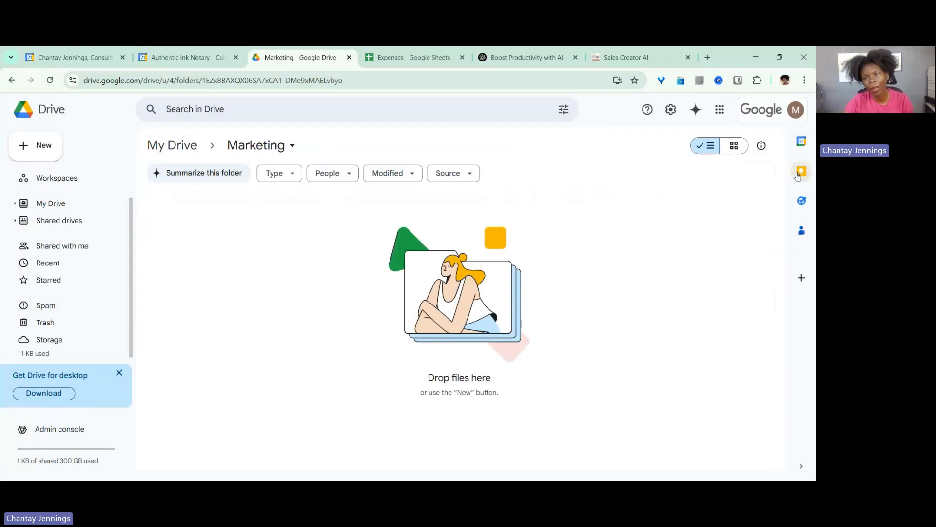
pyautogui.click(802, 142)
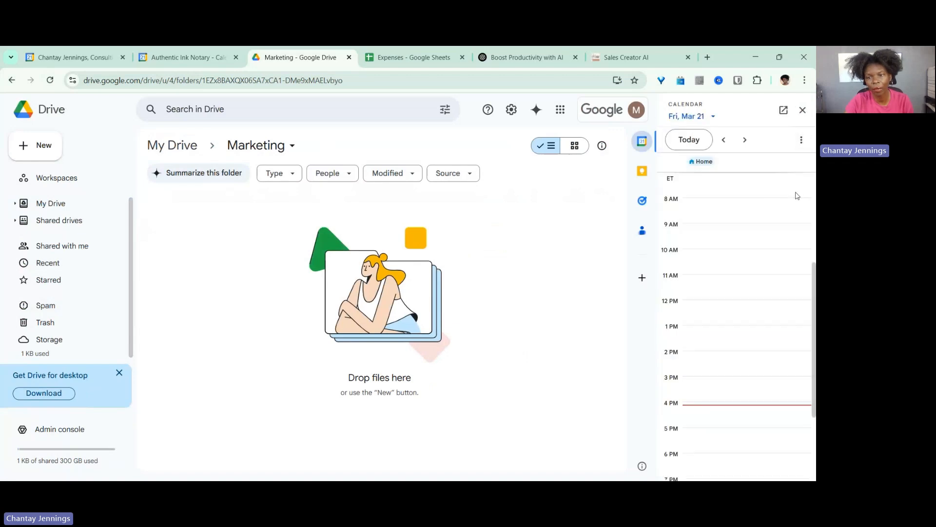
pyautogui.click(643, 170)
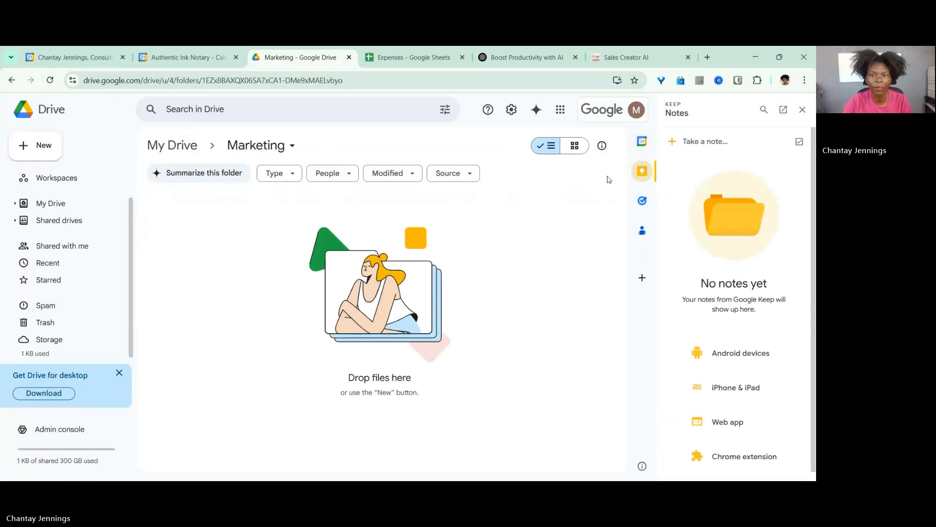
pyautogui.click(802, 110)
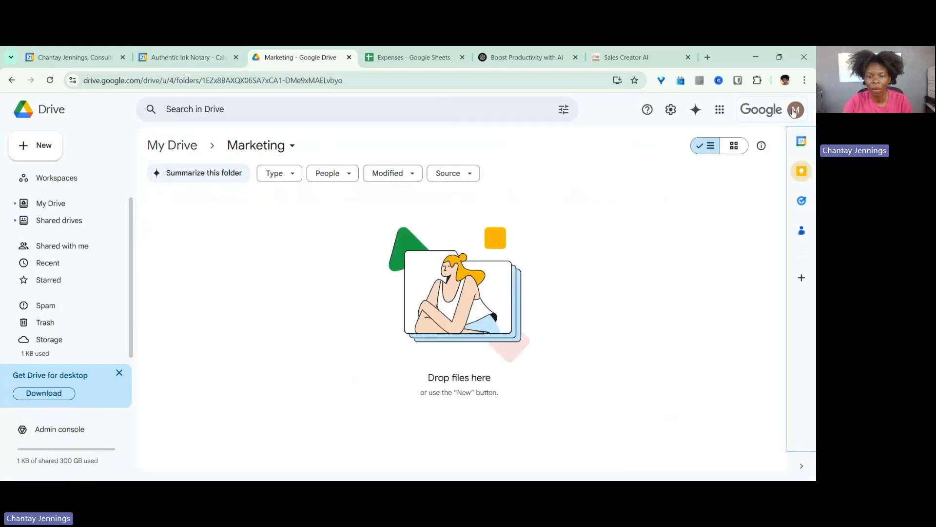
pyautogui.click(174, 152)
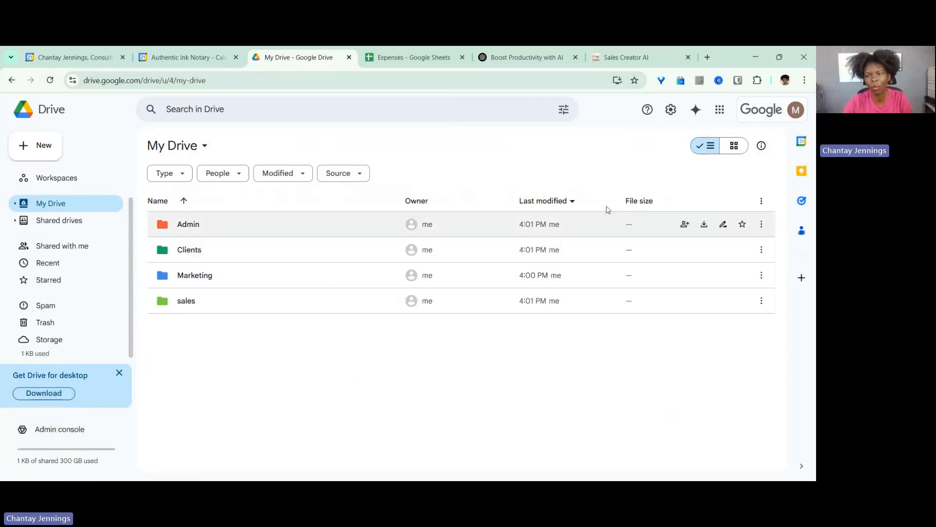
# Look through the full list of available Google apps and close it again
pyautogui.click(719, 112)
pyautogui.scroll(-4, 719, 223)
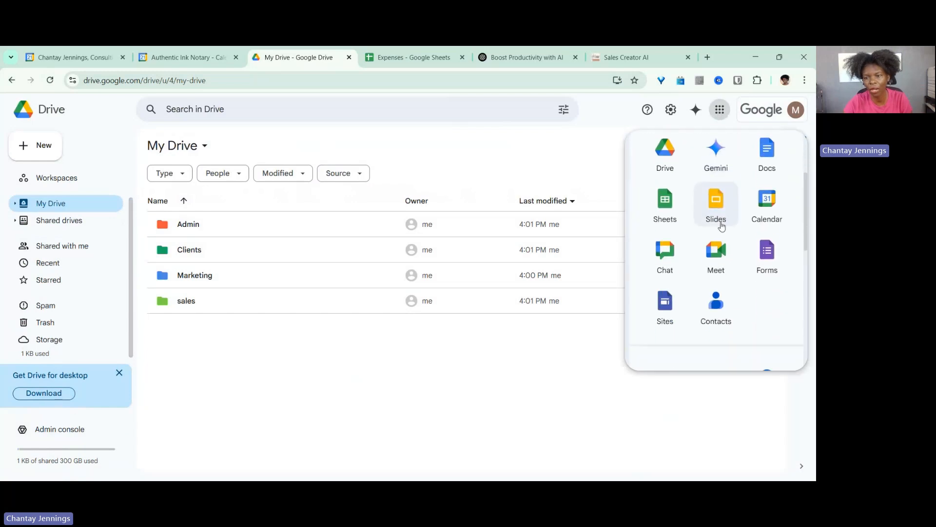
pyautogui.scroll(-1, 727, 242)
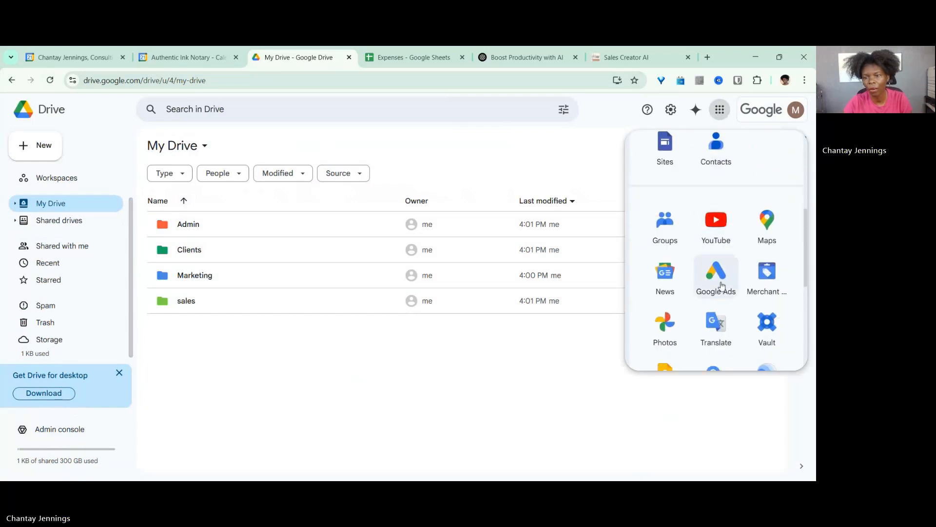
pyautogui.scroll(-1, 749, 322)
pyautogui.scroll(-4, 746, 307)
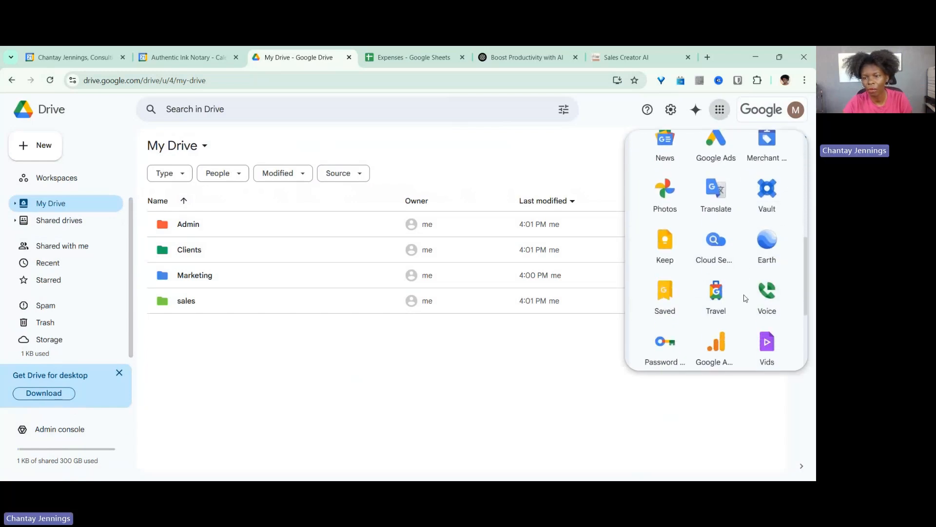
pyautogui.scroll(3, 740, 295)
pyautogui.scroll(4, 740, 295)
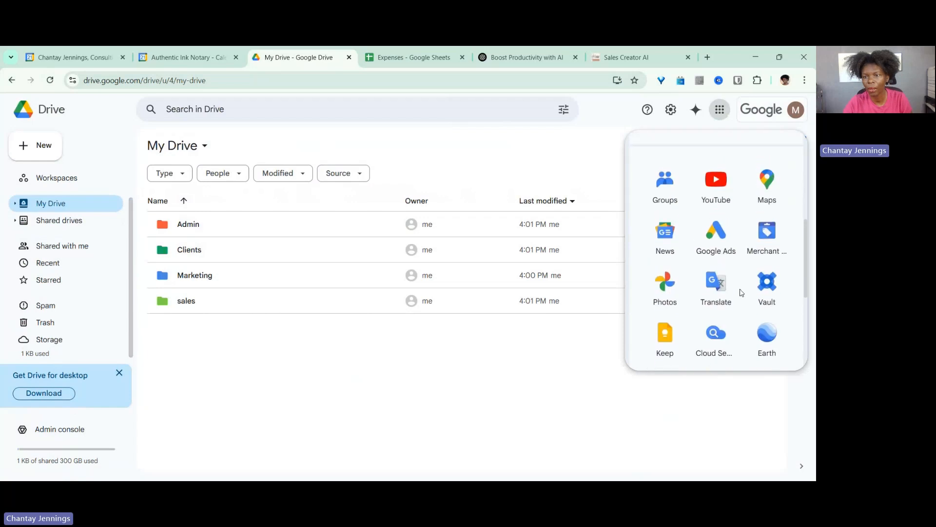
pyautogui.scroll(3, 742, 287)
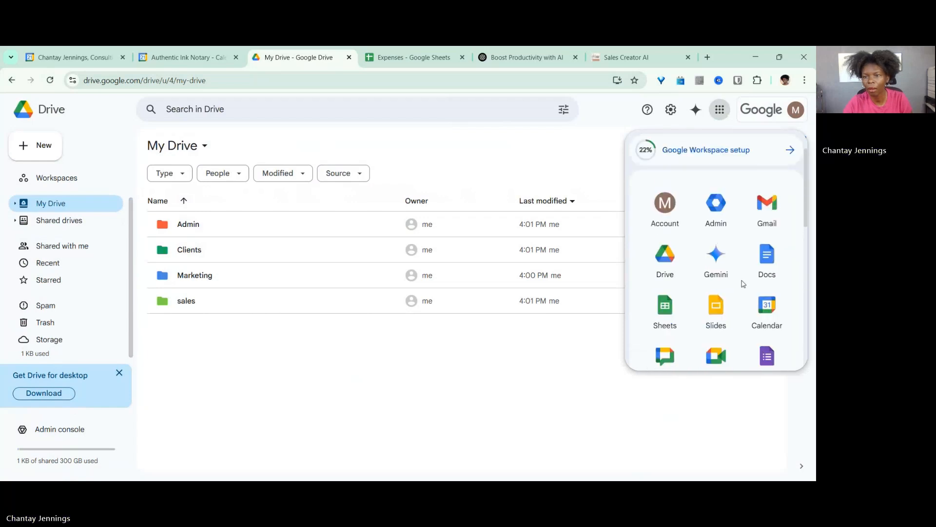
pyautogui.click(602, 157)
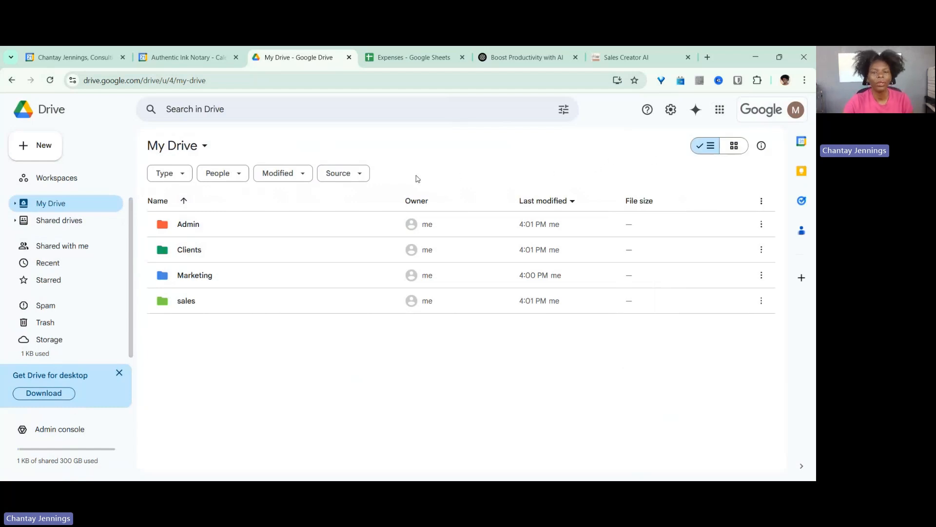